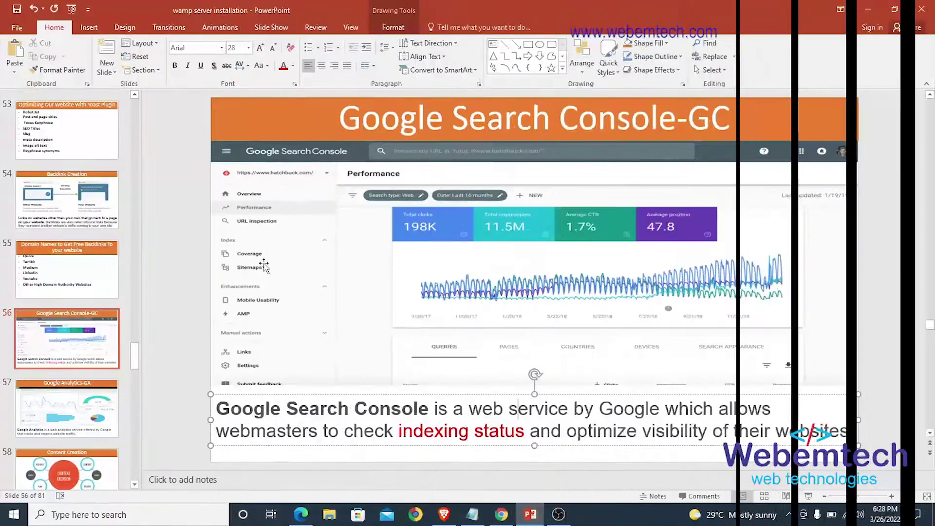
# - On slide 57, color the caption words 'website traffic.' red
pyautogui.scroll(-2, 58, 374)
pyautogui.click(58, 374)
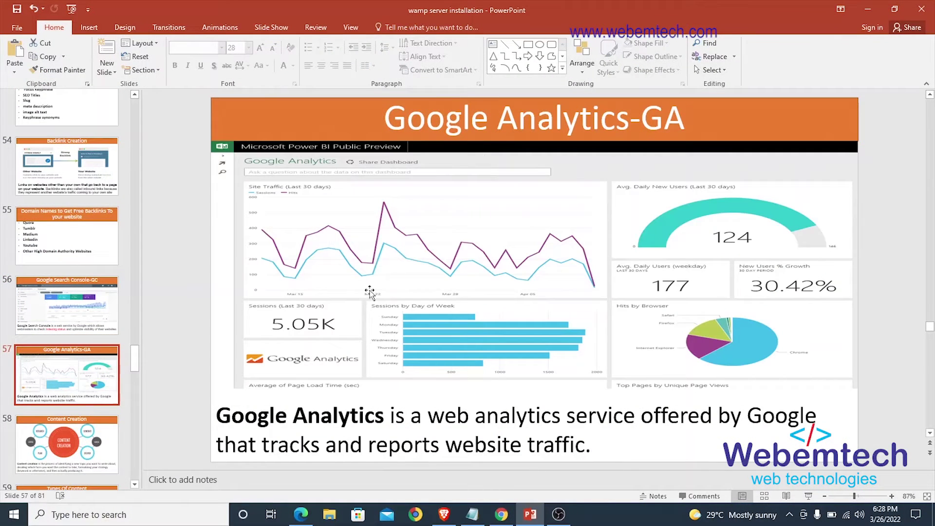
pyautogui.moveTo(323, 428); pyautogui.dragTo(517, 458)
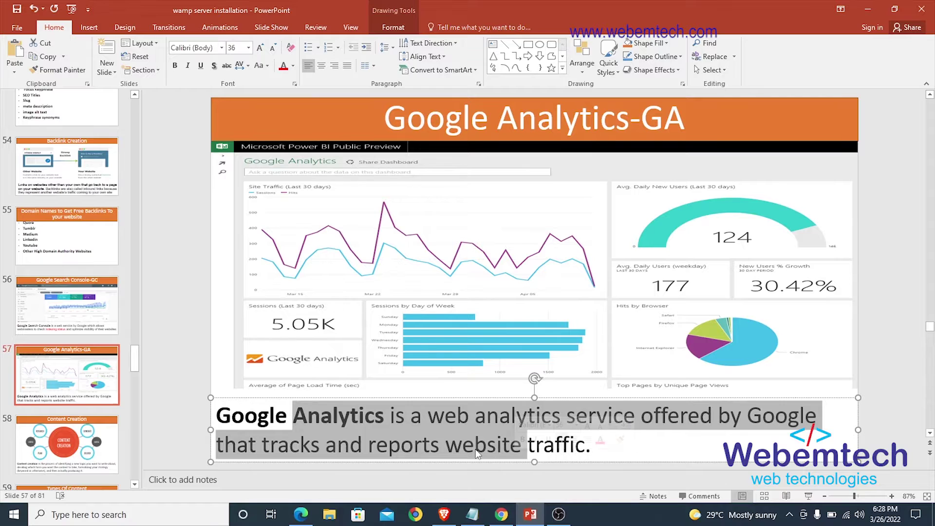
pyautogui.moveTo(445, 444); pyautogui.dragTo(594, 444)
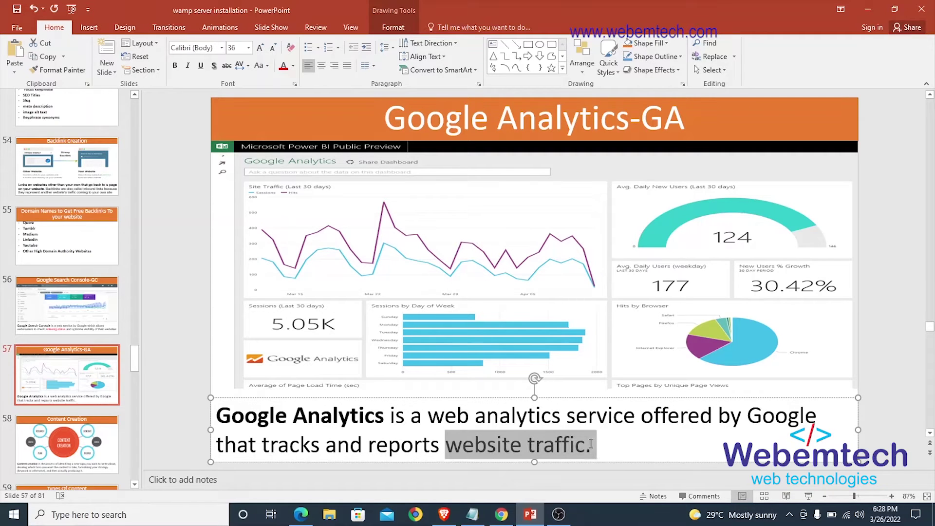
pyautogui.click(678, 425)
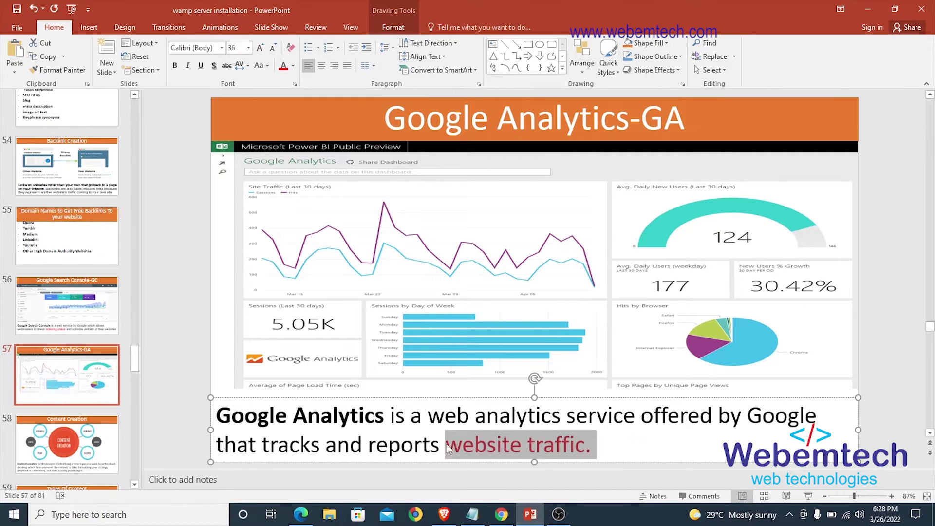
# - Deselect the caption and switch to Chrome's Search Console Performance report
pyautogui.click(441, 443)
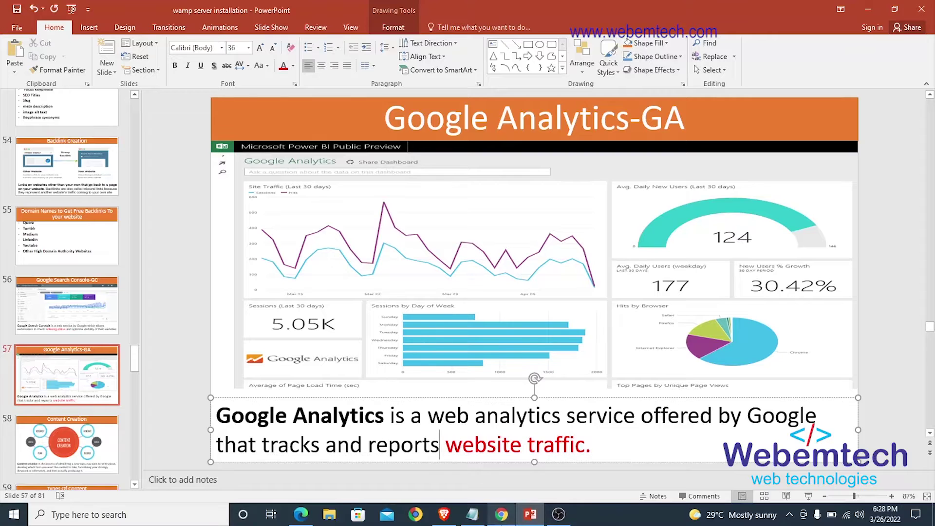
pyautogui.click(501, 514)
pyautogui.click(598, 11)
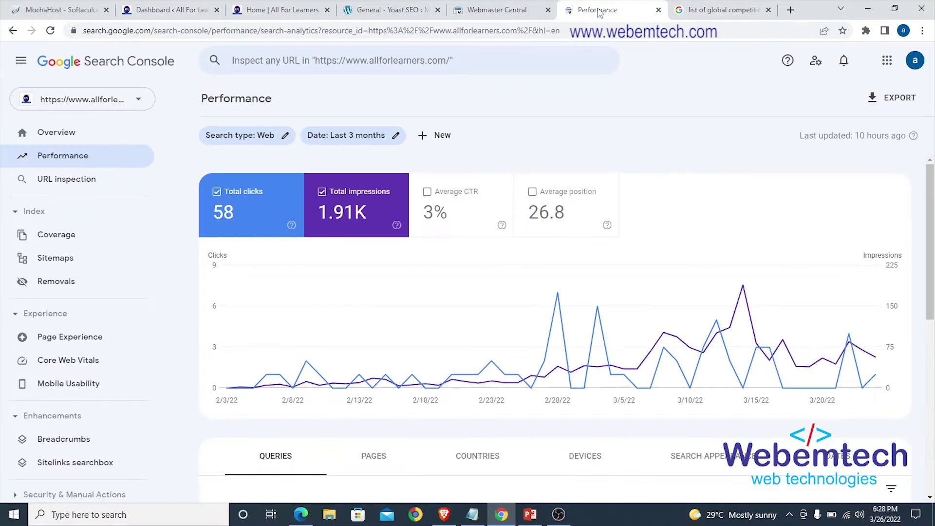
# - Navigate the tab to analytics.google.com using the 'anal' address-bar autocomplete
pyautogui.click(596, 30)
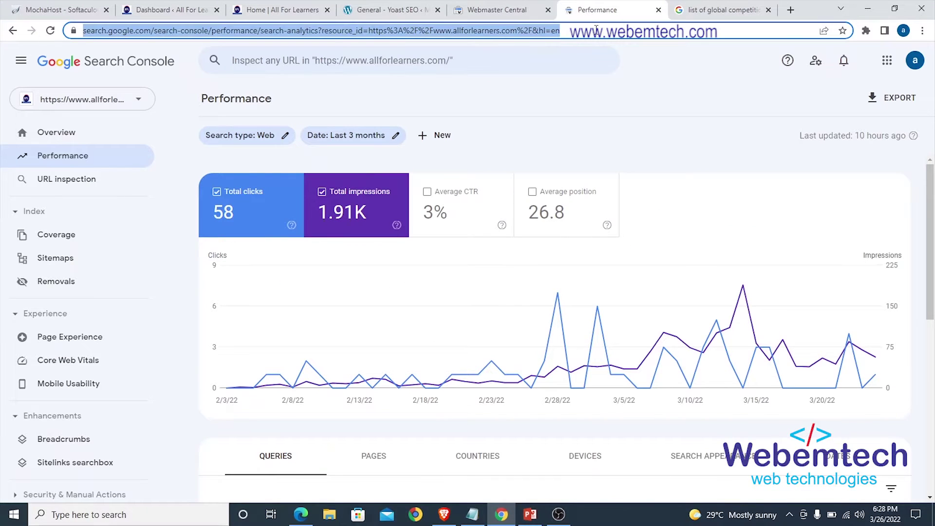
pyautogui.write('analytics.google.com')
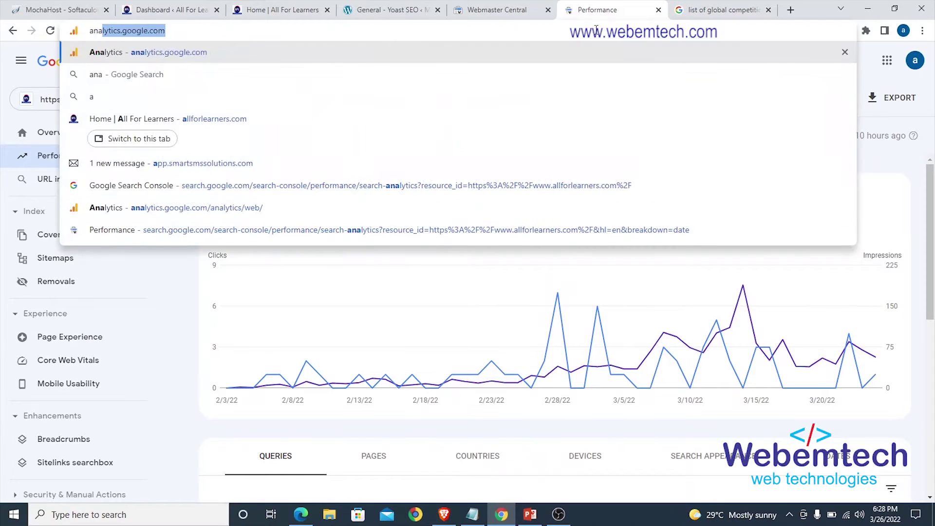
pyautogui.press('Right')
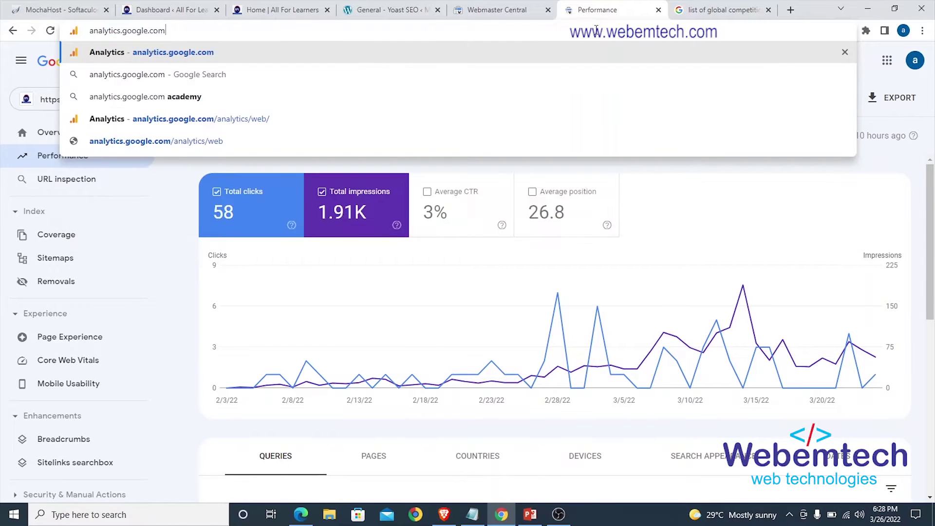
pyautogui.press('Return')
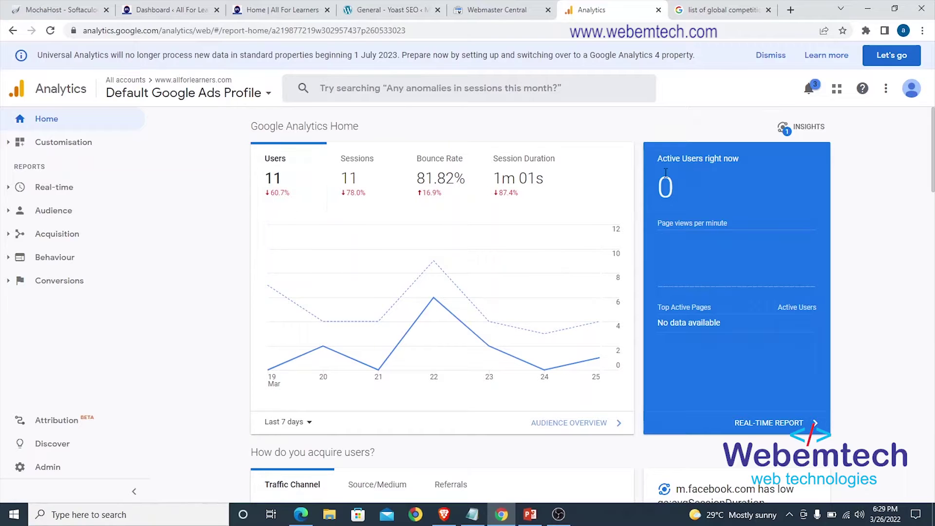
# - Review the Analytics Home cards down to top pages and goals, then expand Customisation
pyautogui.scroll(-3, 462, 267)
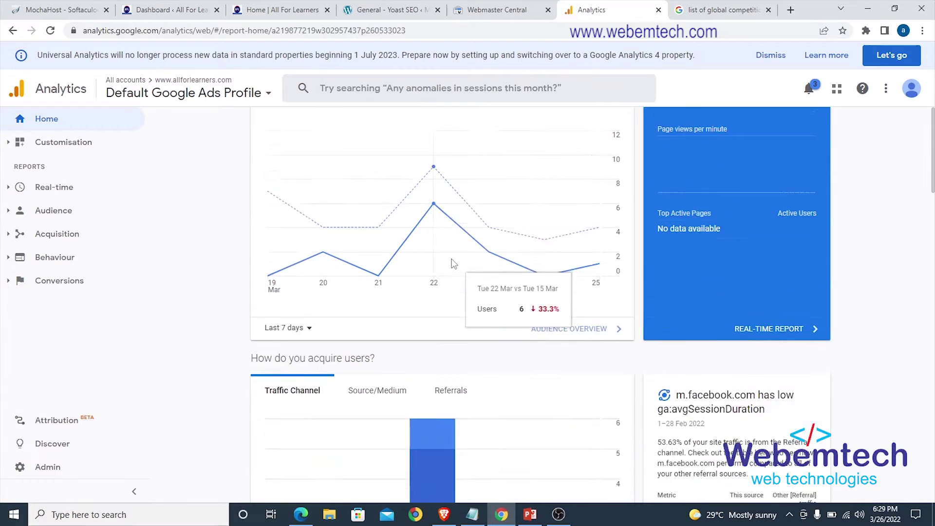
pyautogui.scroll(3, 452, 259)
pyautogui.scroll(1, 452, 260)
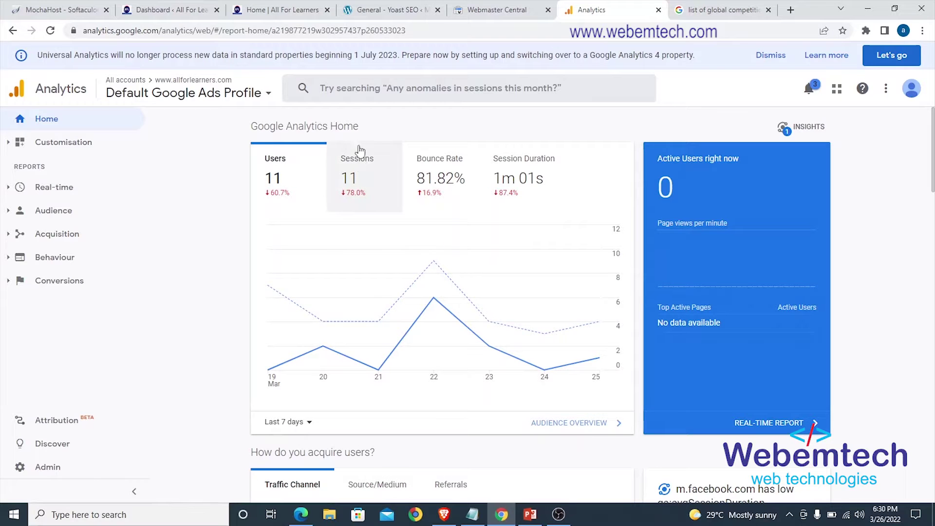
pyautogui.scroll(-6, 417, 225)
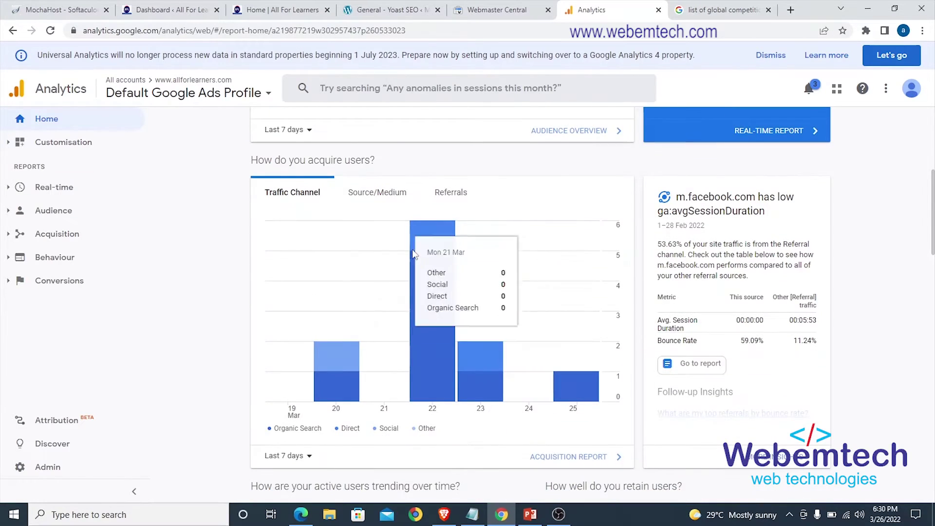
pyautogui.scroll(-1, 332, 265)
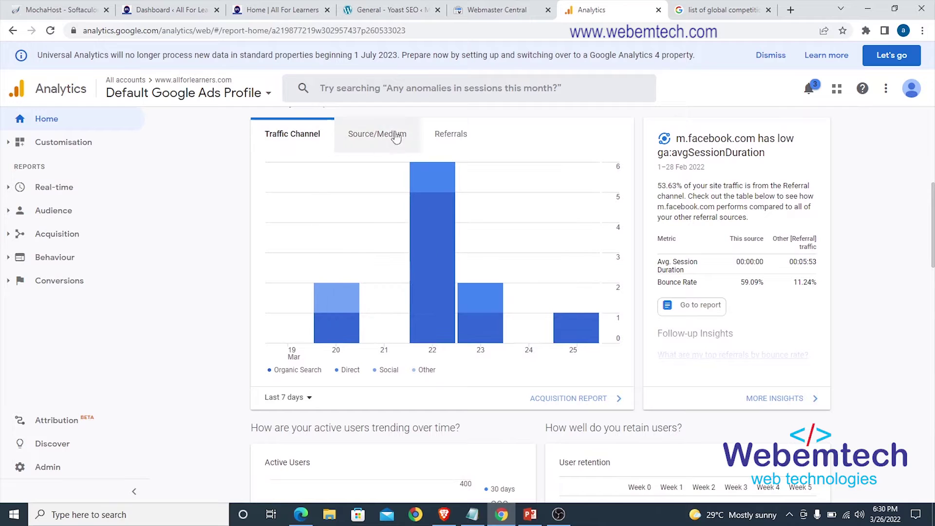
pyautogui.scroll(-7, 397, 339)
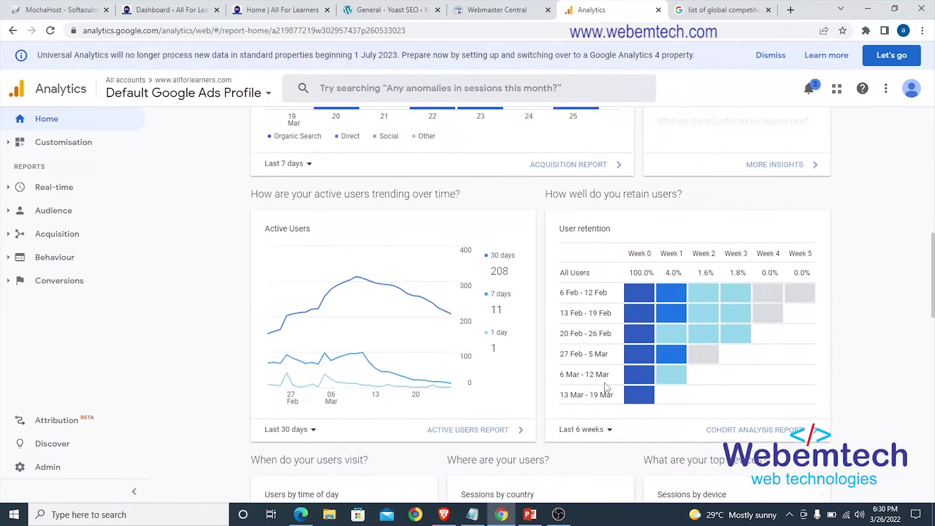
pyautogui.scroll(-4, 572, 343)
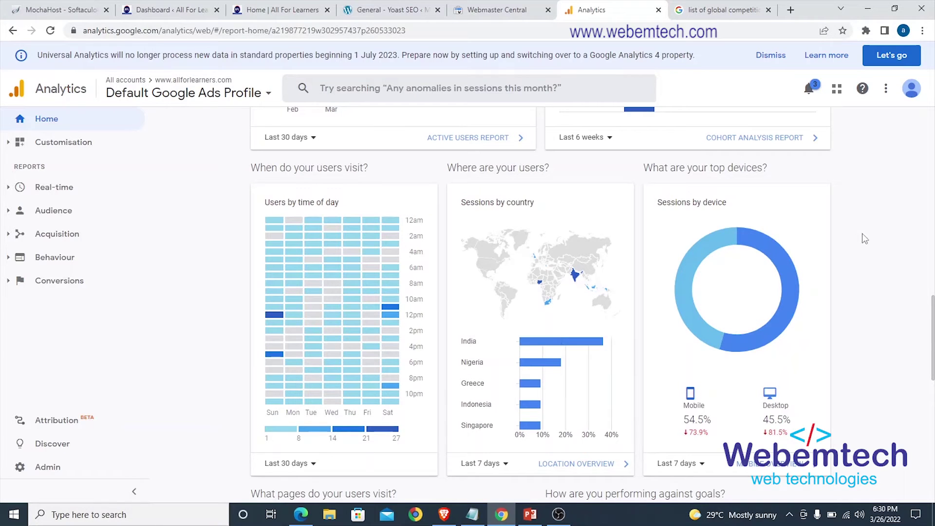
pyautogui.scroll(-1, 862, 239)
pyautogui.scroll(1, 779, 341)
pyautogui.moveTo(712, 423)
pyautogui.scroll(-3, 832, 395)
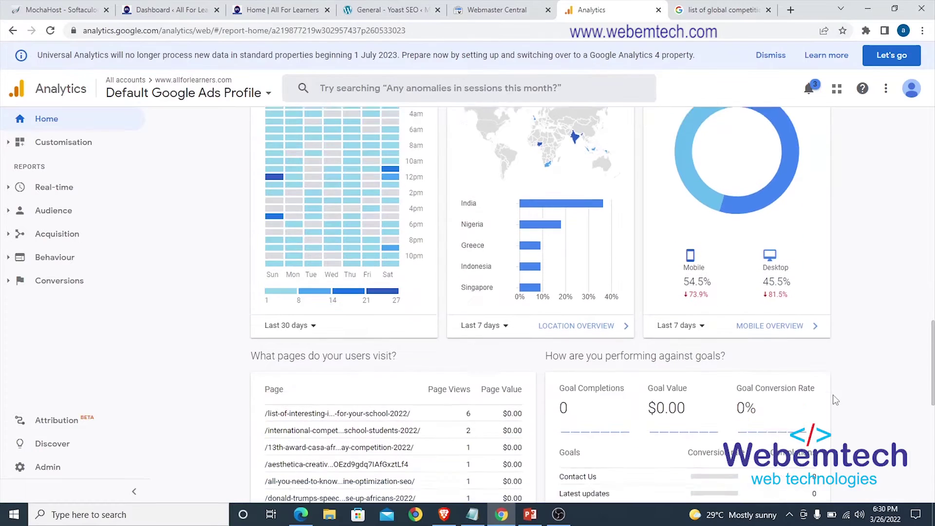
pyautogui.scroll(-3, 833, 396)
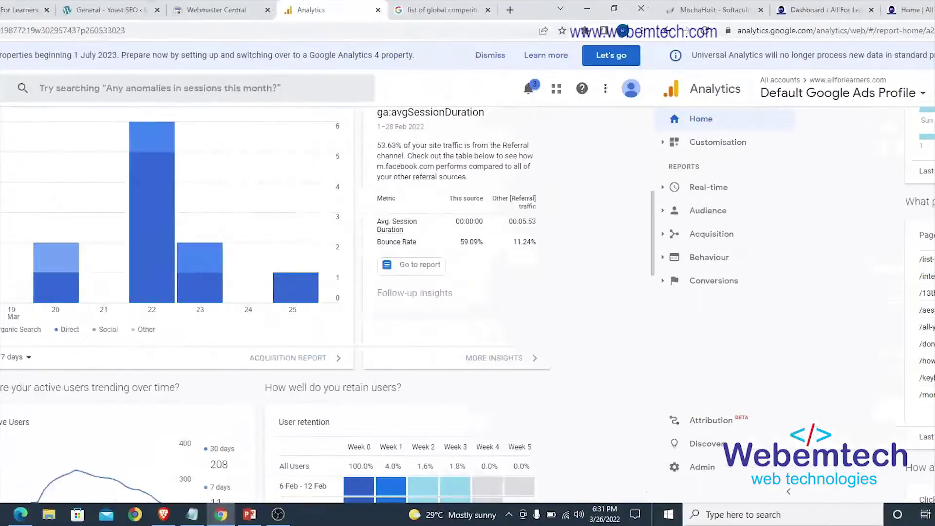
pyautogui.click(66, 142)
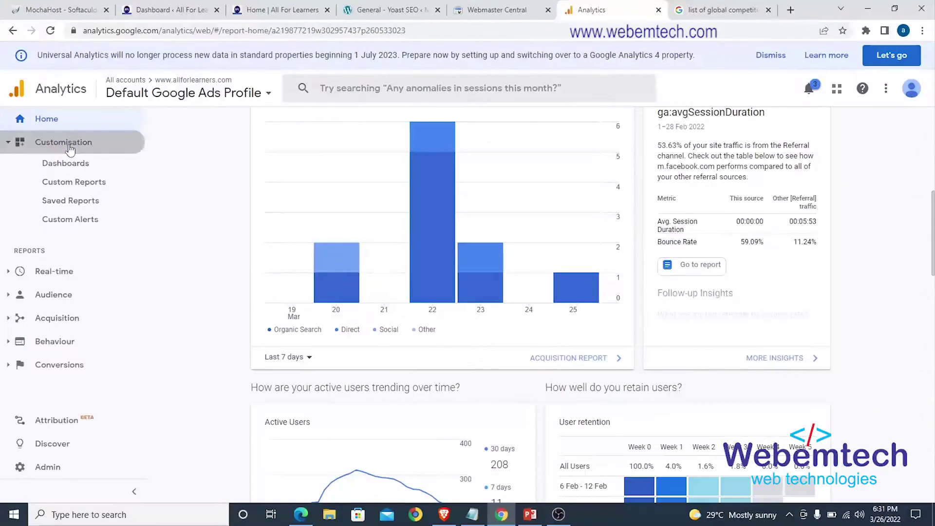
# - Open the Audiences Overview Data Studio dashboard and close the extra search tab
pyautogui.click(93, 168)
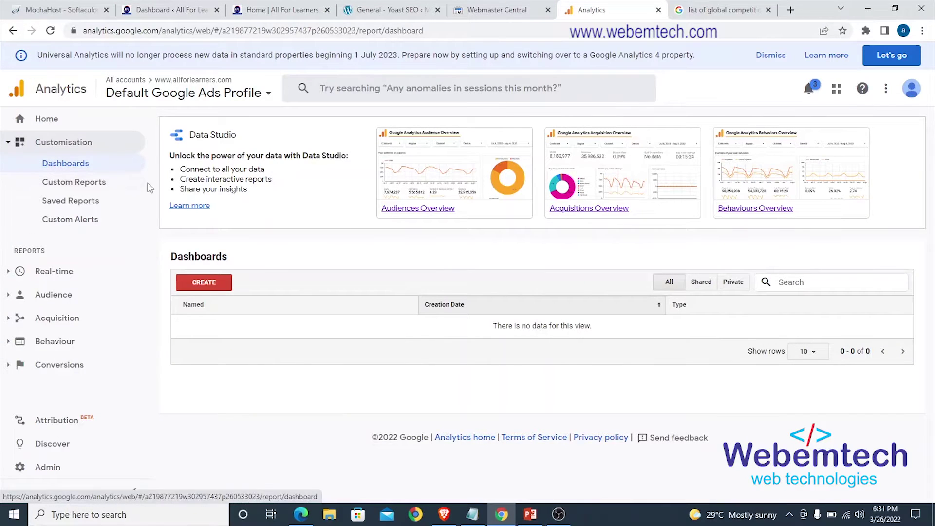
pyautogui.click(403, 213)
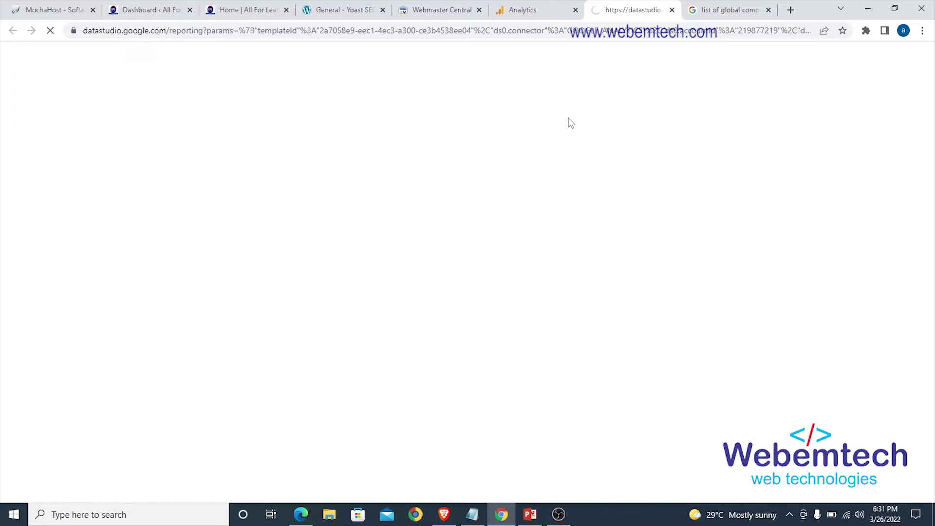
pyautogui.click(768, 9)
pyautogui.click(599, 9)
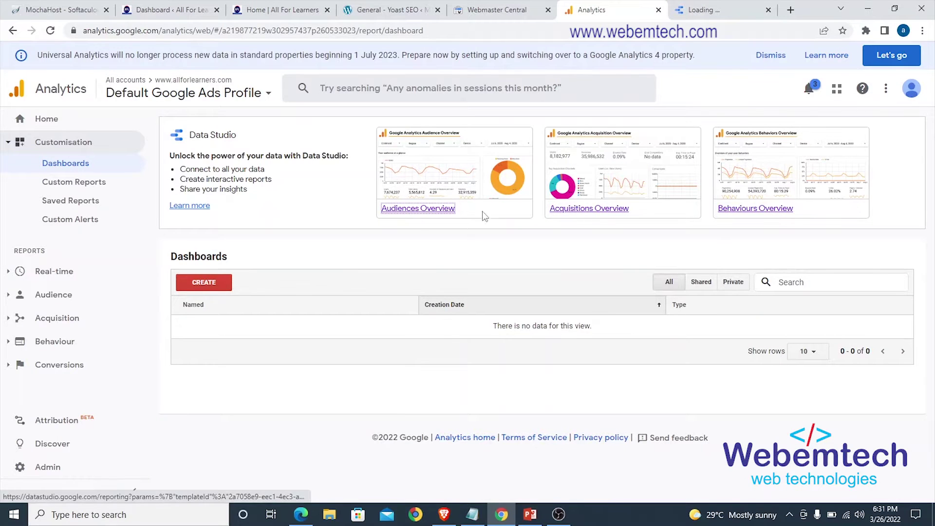
# - Open Acquisitions and Behaviours Overview dashboards in new tabs and check each report
pyautogui.rightClick(580, 213)
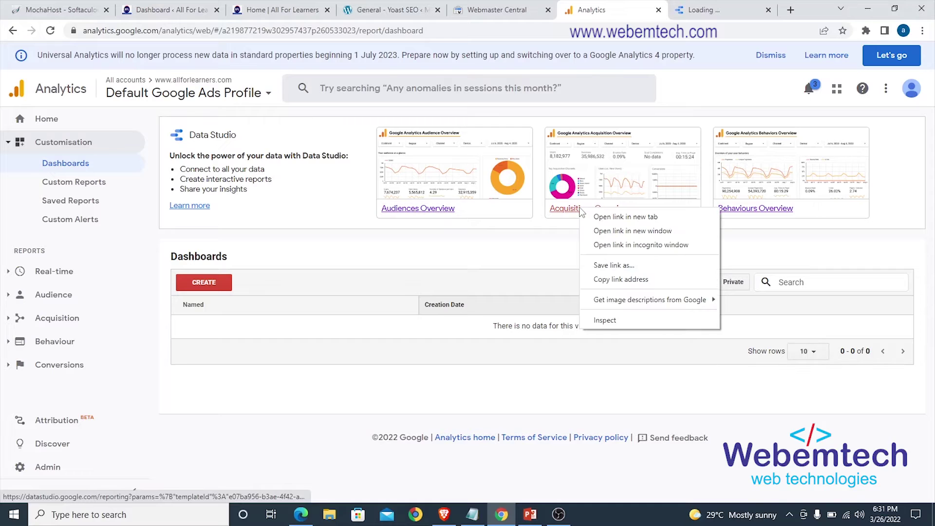
pyautogui.click(608, 219)
pyautogui.rightClick(743, 216)
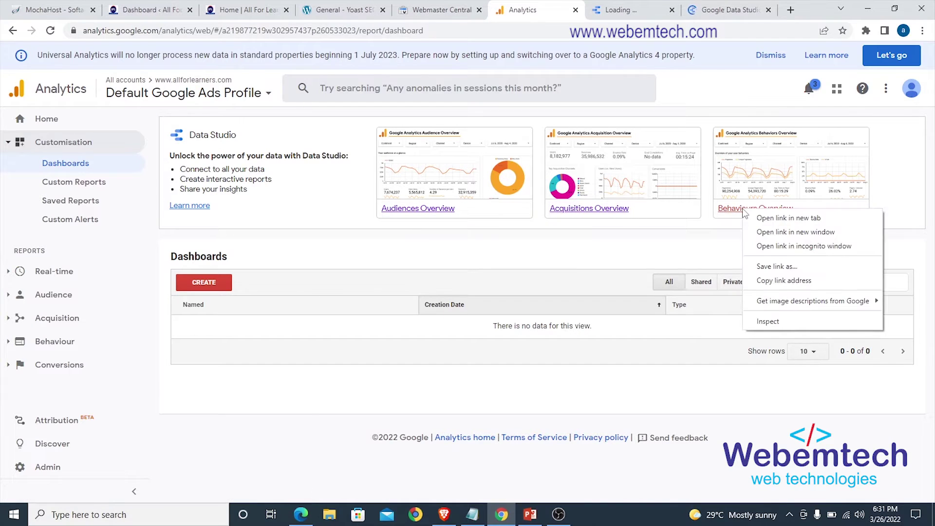
pyautogui.click(760, 218)
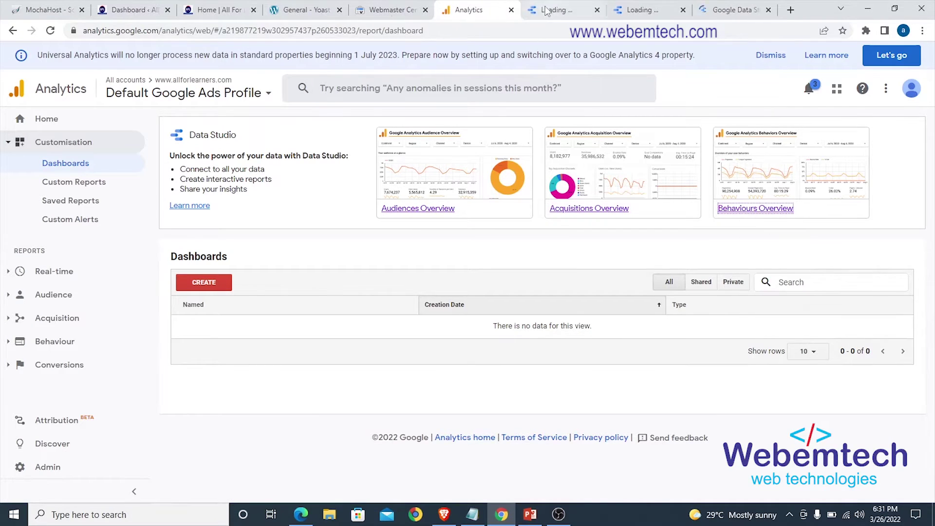
pyautogui.click(562, 11)
pyautogui.click(636, 10)
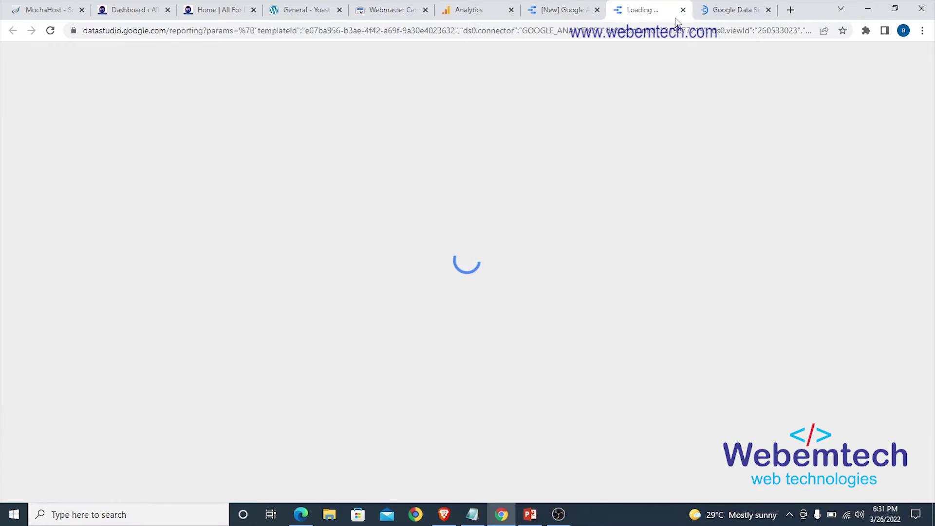
pyautogui.click(723, 9)
# - Review the Audience Overview's language, country and device breakdowns for 24 Feb–25 Mar 2022
pyautogui.click(547, 12)
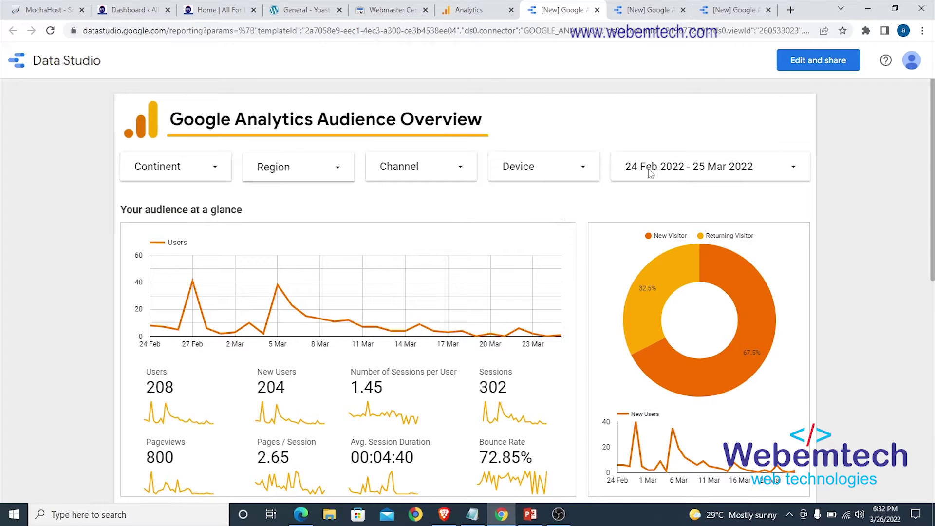
pyautogui.scroll(-1, 375, 251)
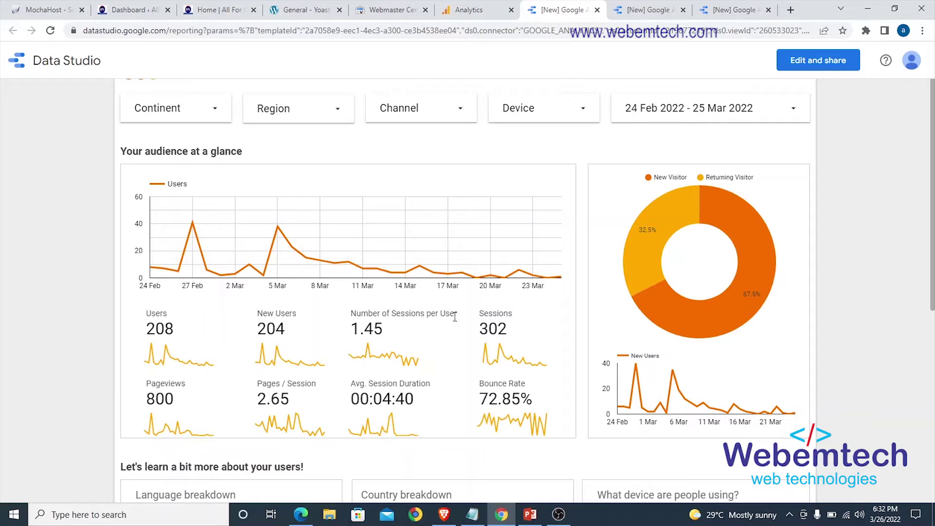
pyautogui.scroll(-5, 455, 355)
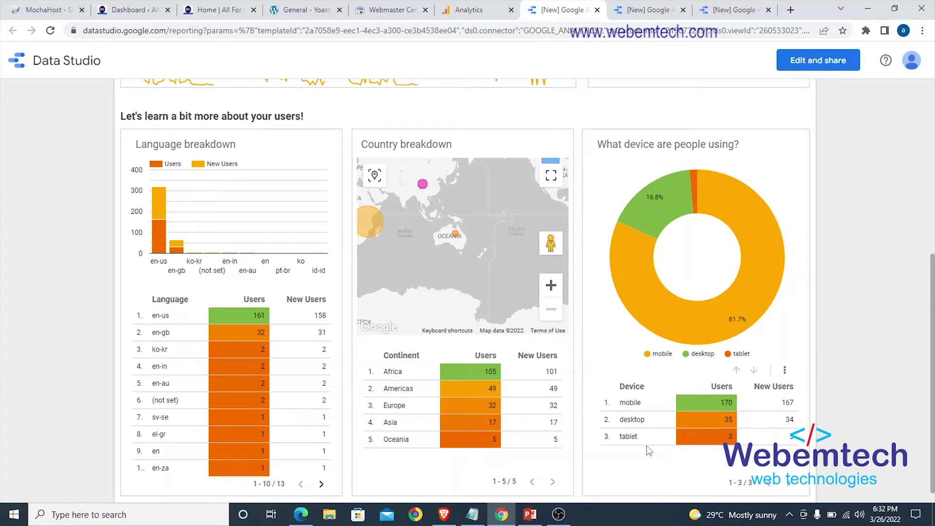
pyautogui.scroll(10, 822, 411)
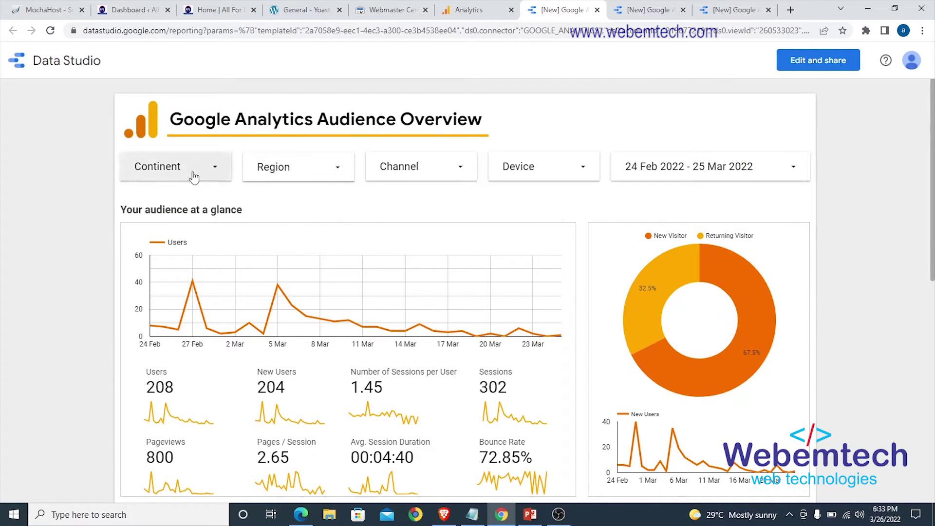
# - Exclude then re-include Northern America in the Continent filter
pyautogui.click(212, 169)
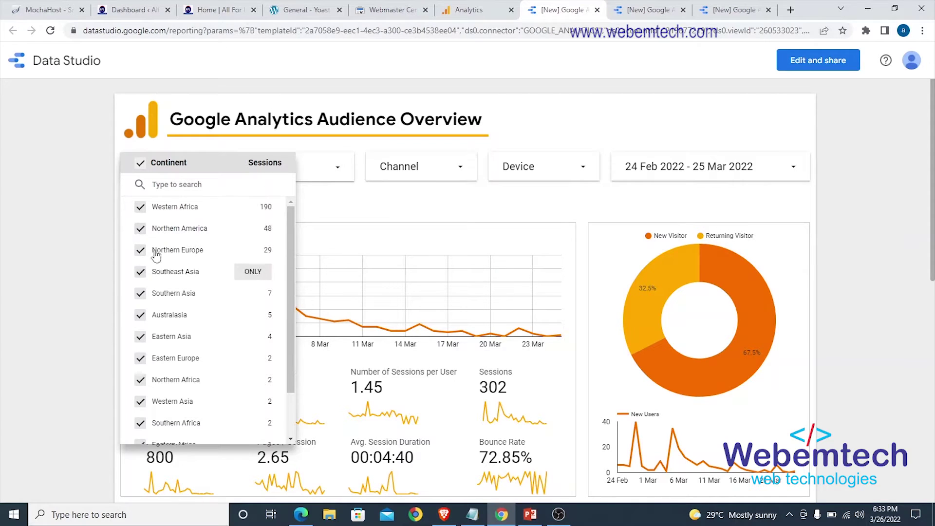
pyautogui.click(140, 229)
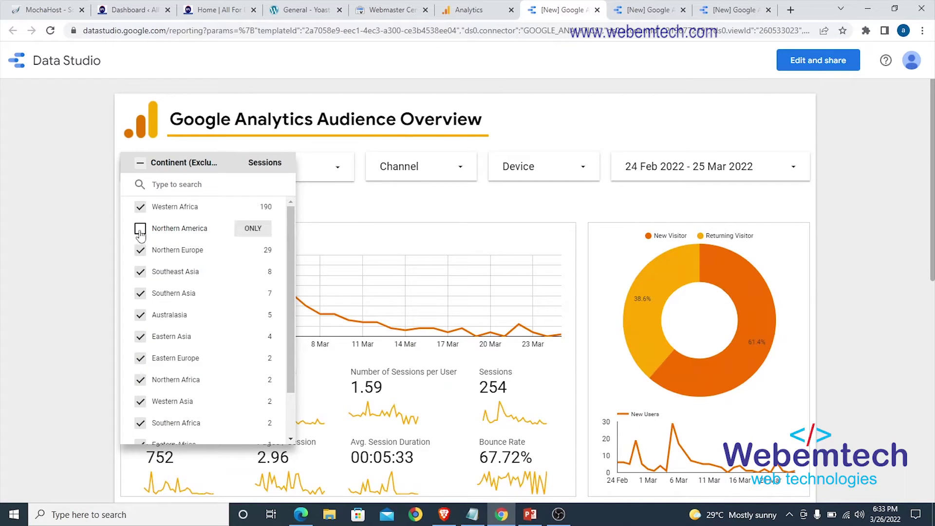
pyautogui.click(139, 229)
pyautogui.click(101, 189)
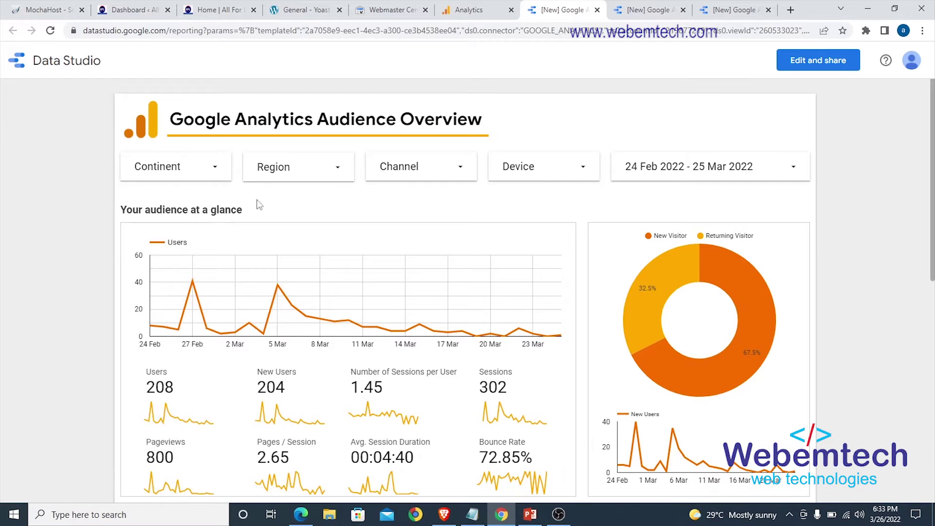
# - Inspect the Region, Channel and Device filter lists without changing them
pyautogui.click(340, 174)
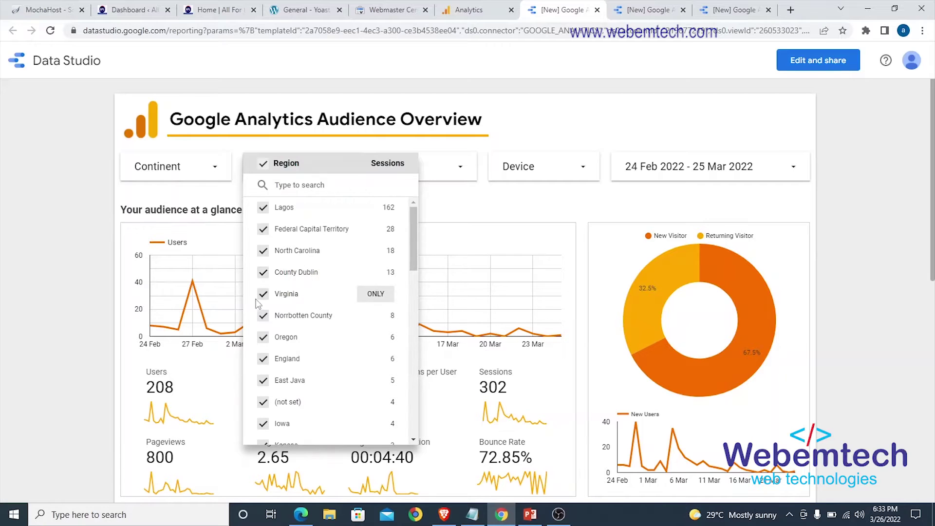
pyautogui.scroll(-10, 266, 295)
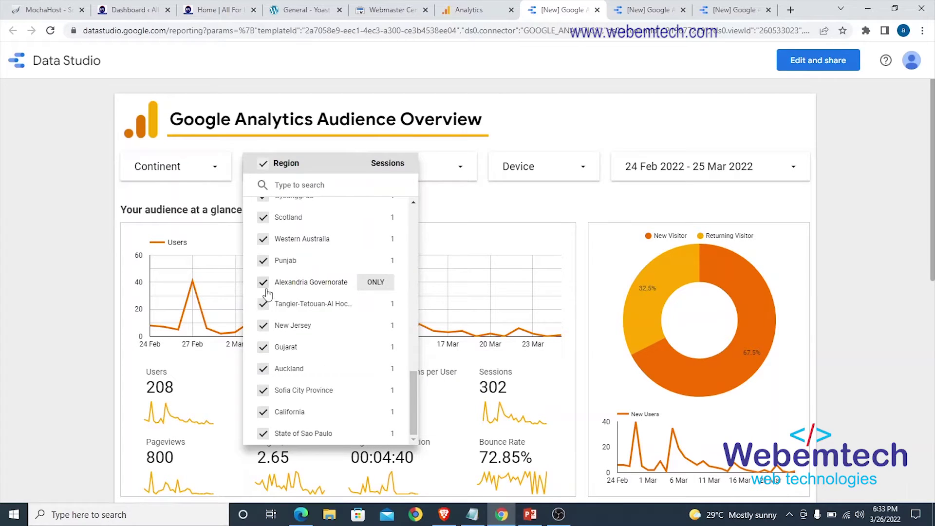
pyautogui.click(470, 176)
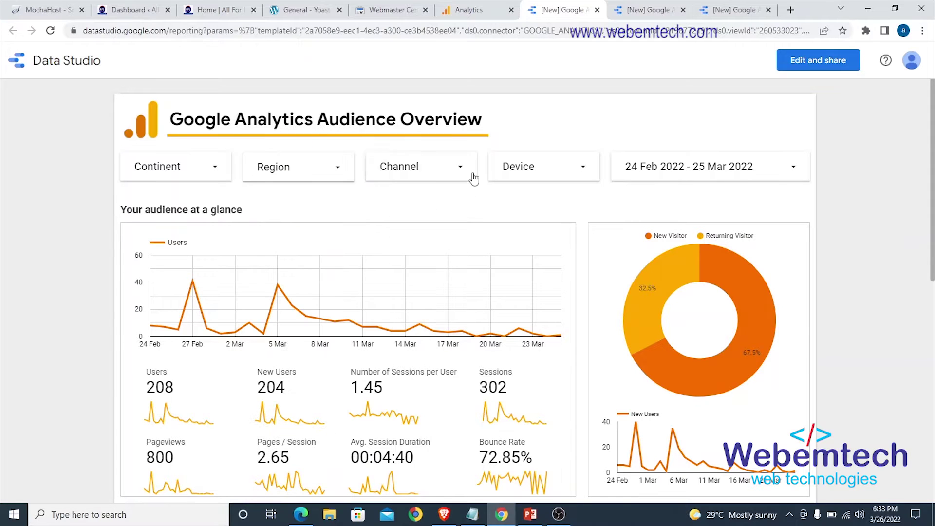
pyautogui.click(458, 171)
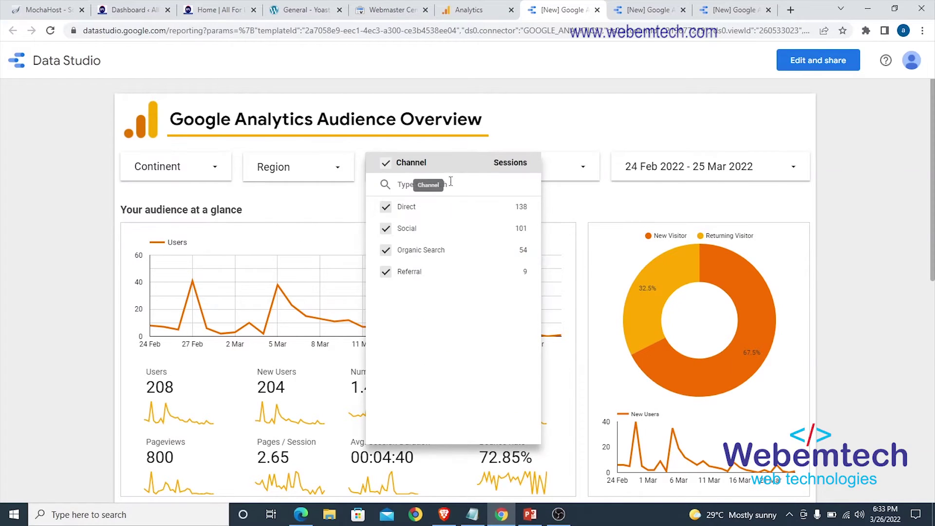
pyautogui.moveTo(516, 207)
pyautogui.moveTo(521, 229)
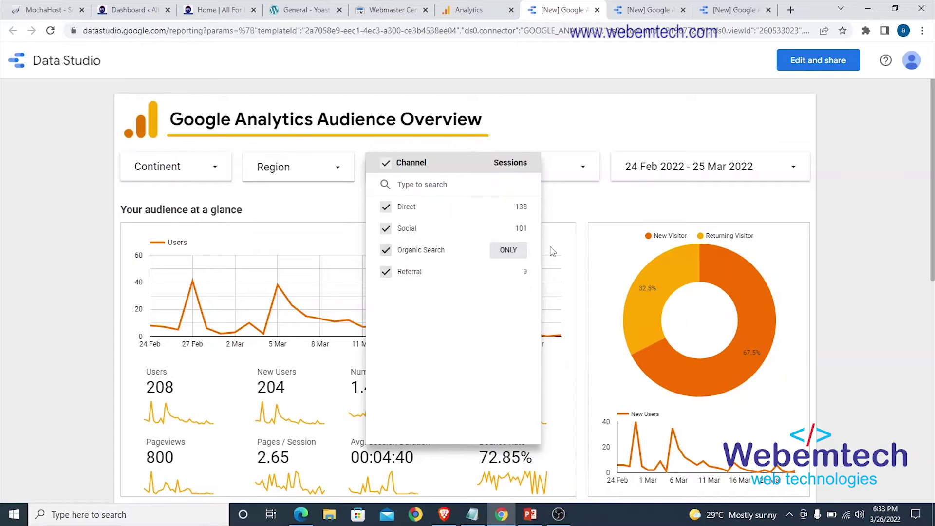
pyautogui.click(850, 199)
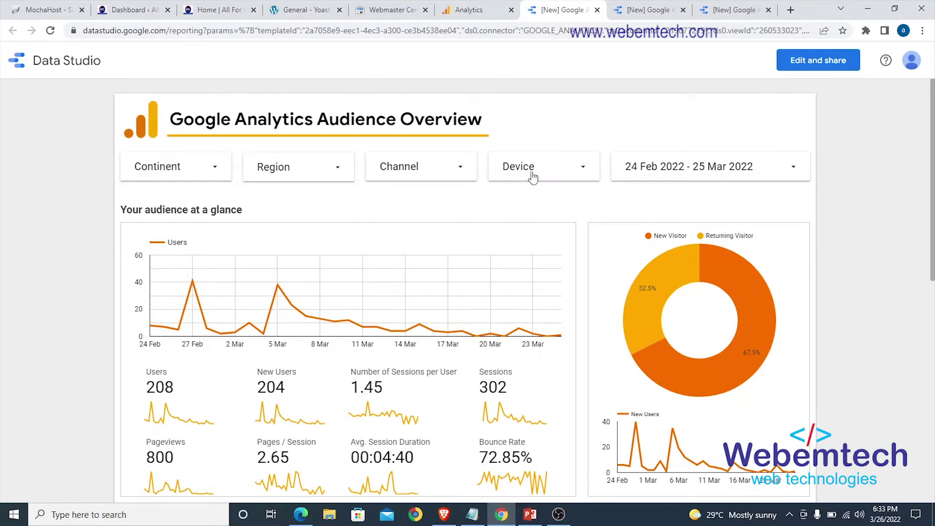
pyautogui.click(584, 168)
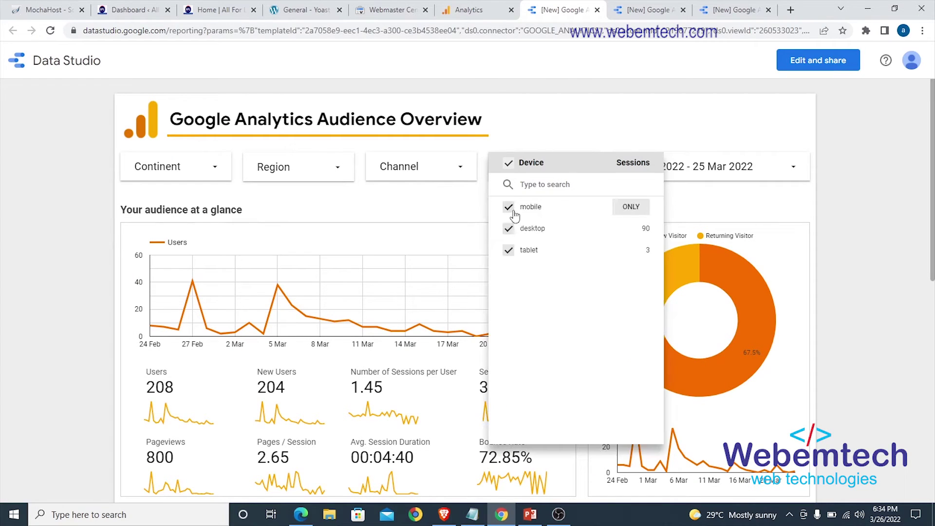
pyautogui.click(849, 191)
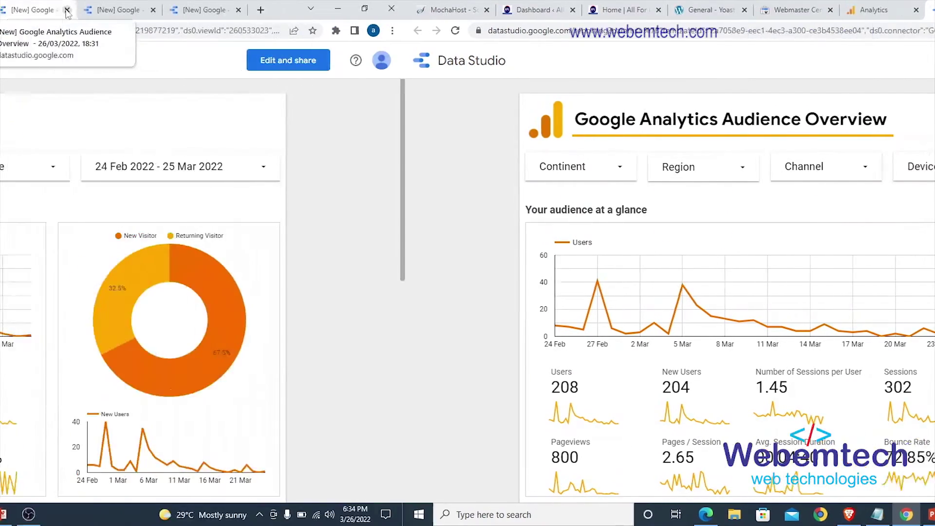
# - Close the Audience Overview tab and review the Acquisition Overview Source/Medium table
pyautogui.click(597, 10)
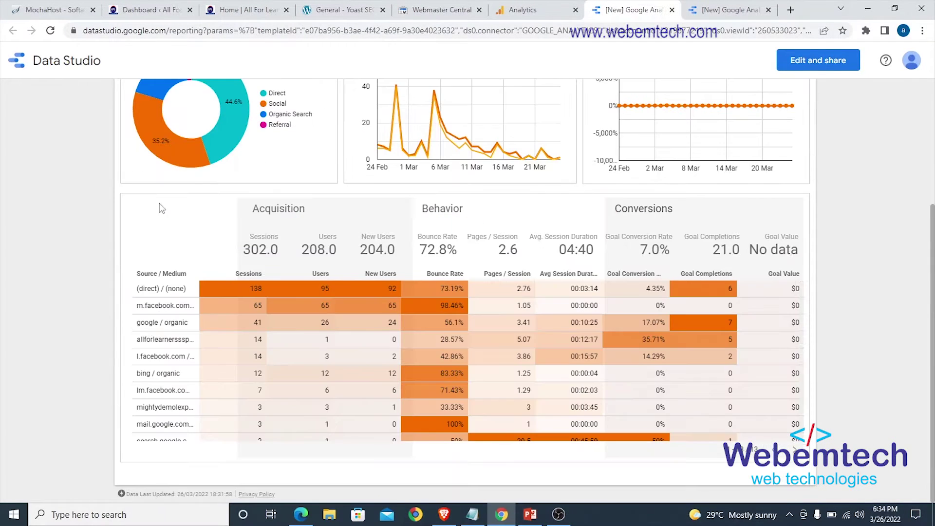
pyautogui.scroll(-5, 159, 222)
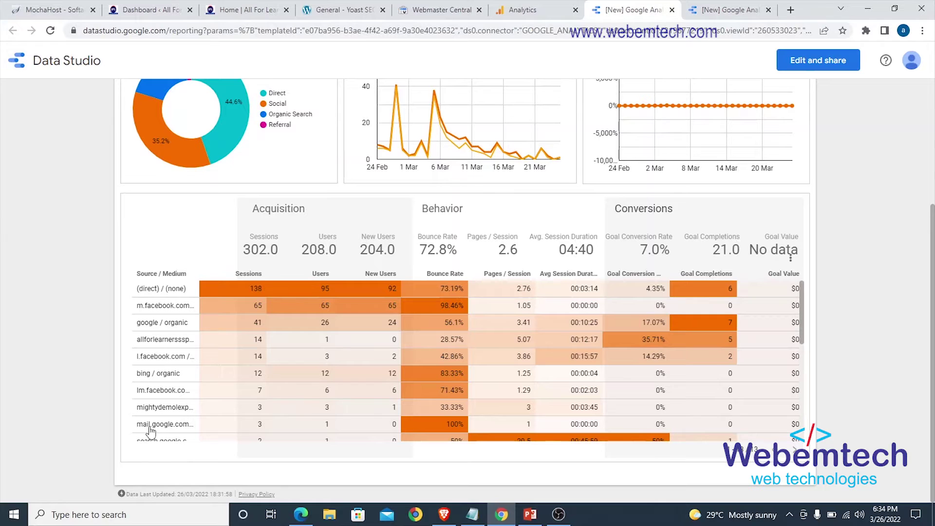
pyautogui.scroll(-1, 180, 431)
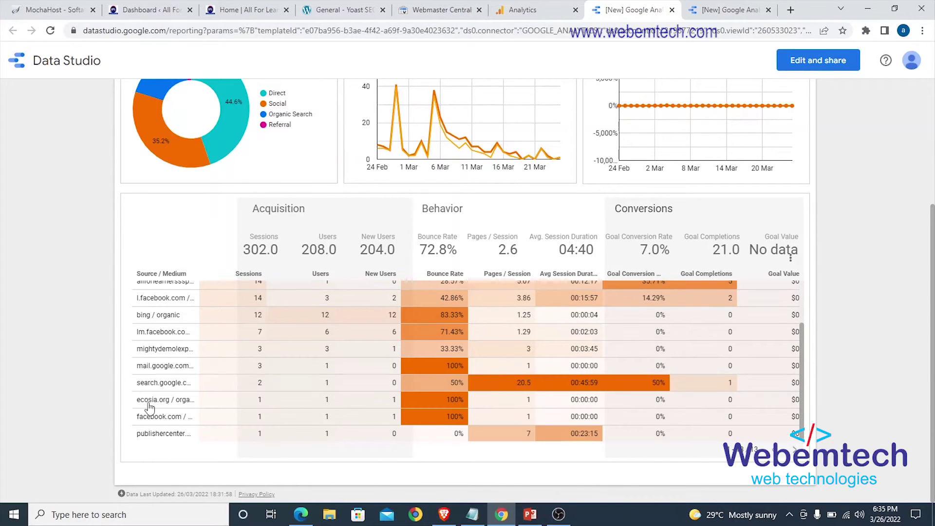
pyautogui.scroll(2, 166, 403)
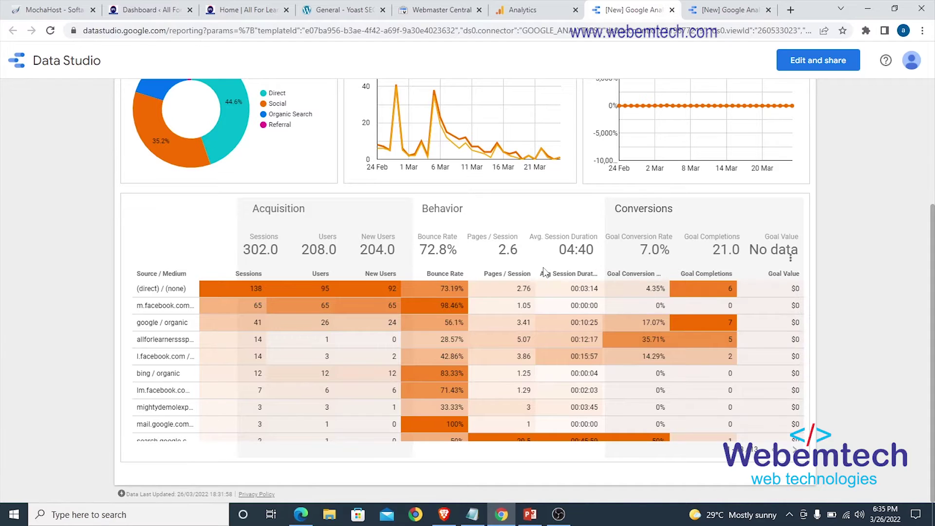
pyautogui.scroll(-1, 672, 292)
pyautogui.scroll(1, 664, 238)
pyautogui.scroll(5, 664, 237)
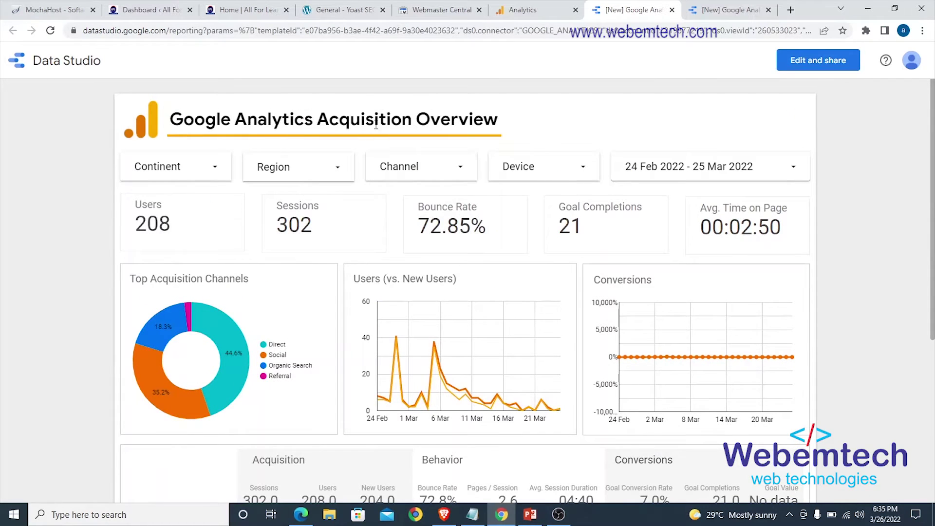
# - Close the Acquisition Overview tab and scroll through the Behaviors Overview report
pyautogui.click(672, 9)
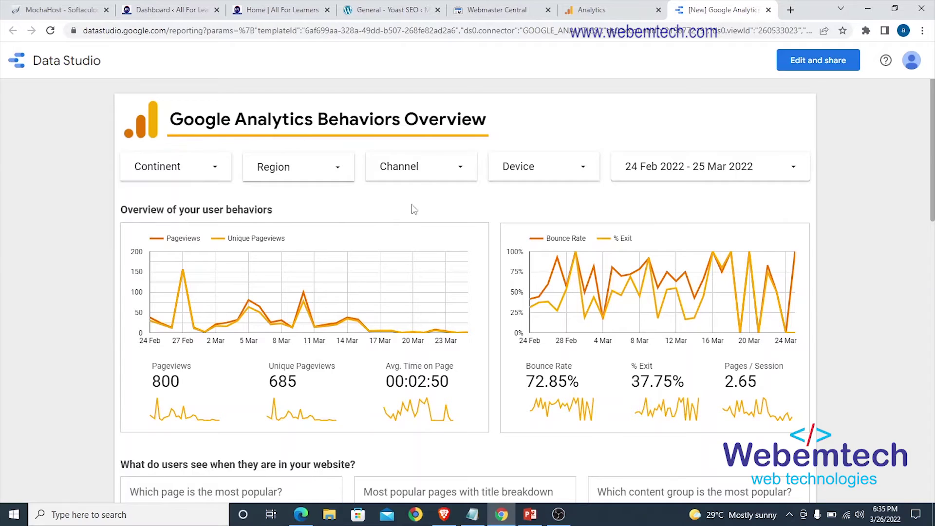
pyautogui.scroll(-6, 411, 205)
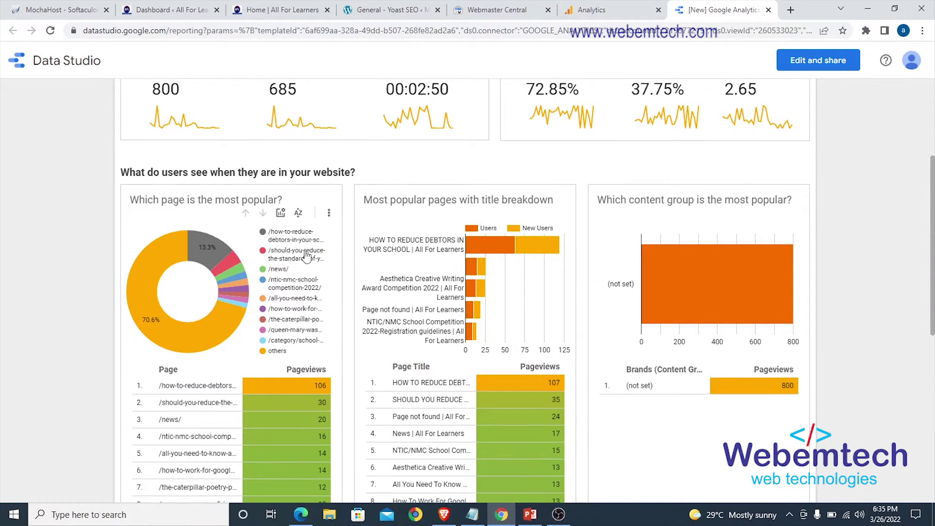
pyautogui.scroll(-2, 303, 295)
pyautogui.moveTo(201, 141)
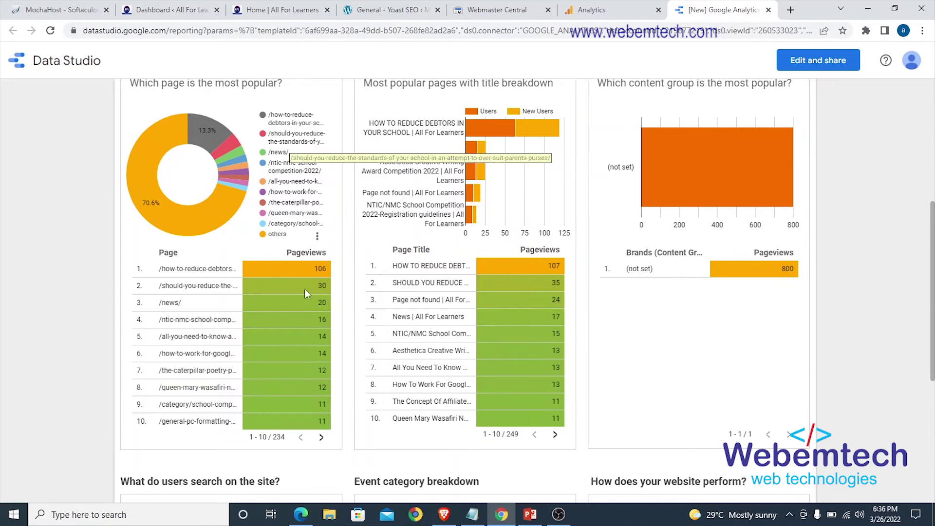
pyautogui.scroll(2, 252, 202)
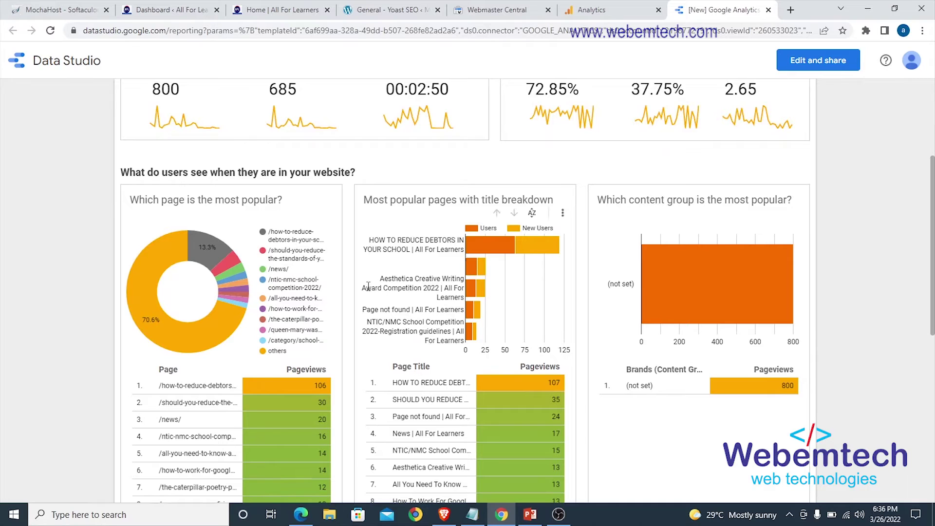
pyautogui.scroll(-1, 408, 250)
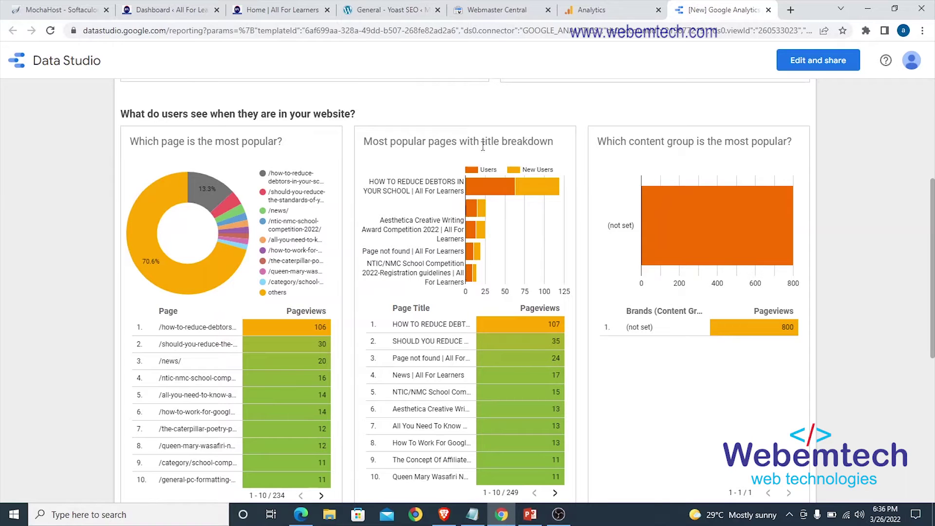
pyautogui.scroll(-2, 409, 258)
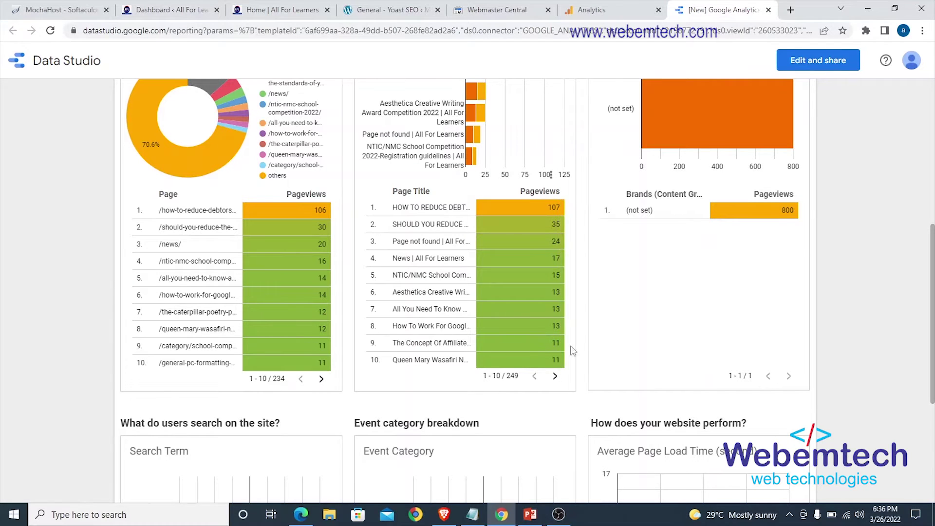
pyautogui.scroll(2, 714, 266)
pyautogui.scroll(-1, 714, 266)
pyautogui.scroll(-6, 714, 266)
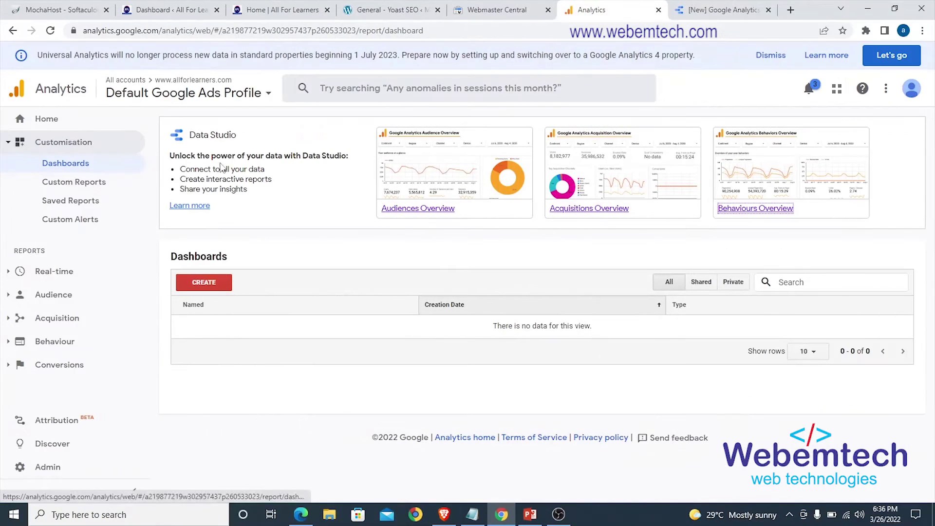
# - From Custom Reports, reopen Audiences Overview in a new tab, closing the older one
pyautogui.click(60, 186)
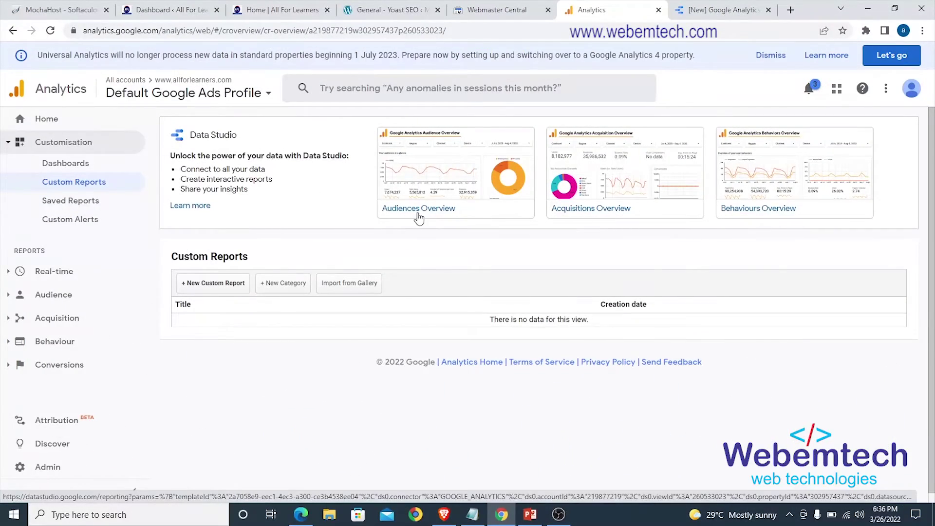
pyautogui.rightClick(419, 213)
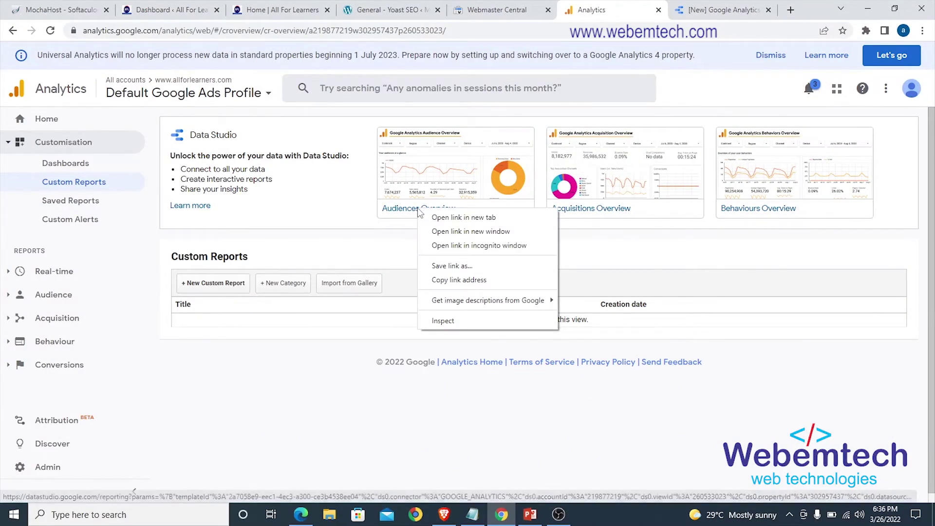
pyautogui.click(455, 217)
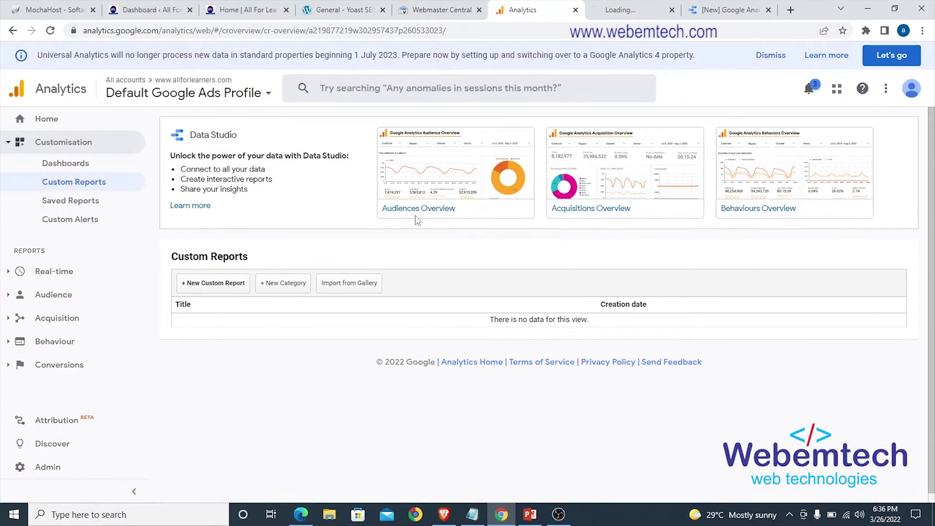
pyautogui.click(767, 10)
# - Check the slide phrase 'tracks and reports website traffic', then return to the browser
pyautogui.click(706, 10)
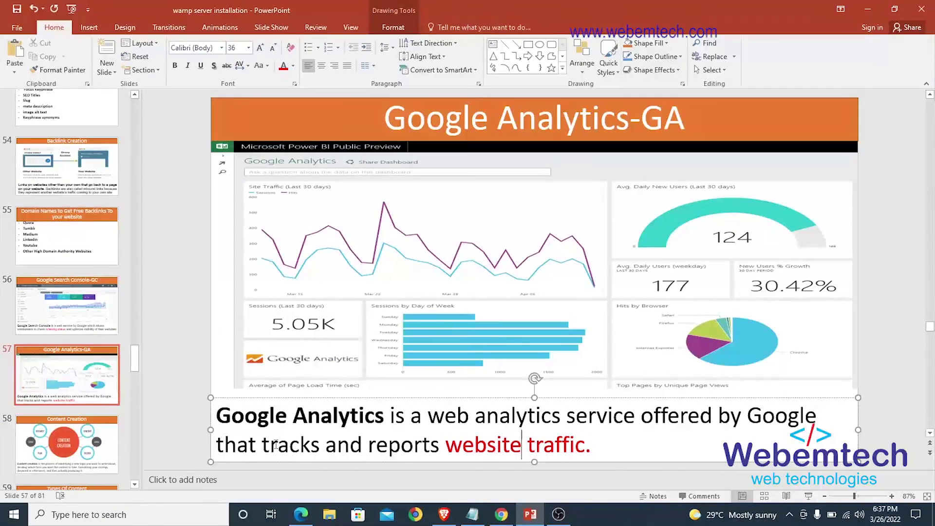
pyautogui.moveTo(274, 444); pyautogui.dragTo(562, 445)
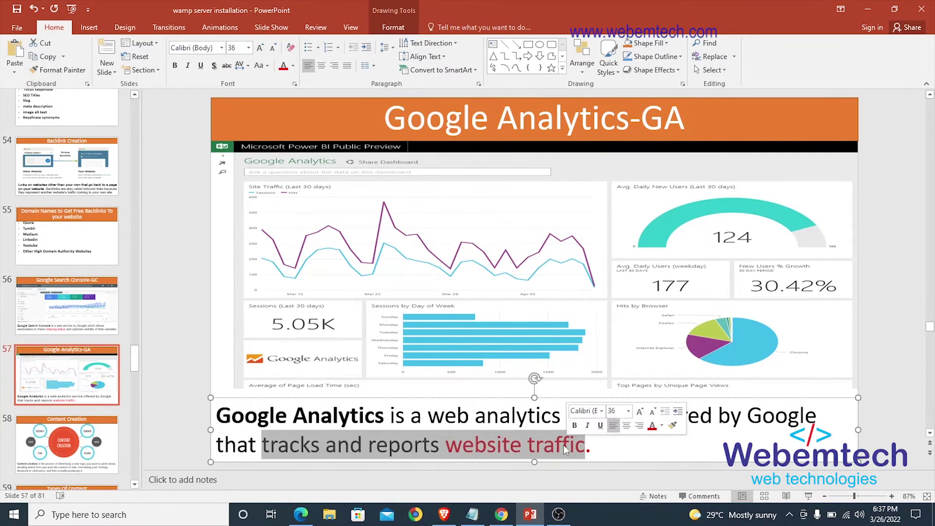
pyautogui.click(497, 445)
pyautogui.click(502, 514)
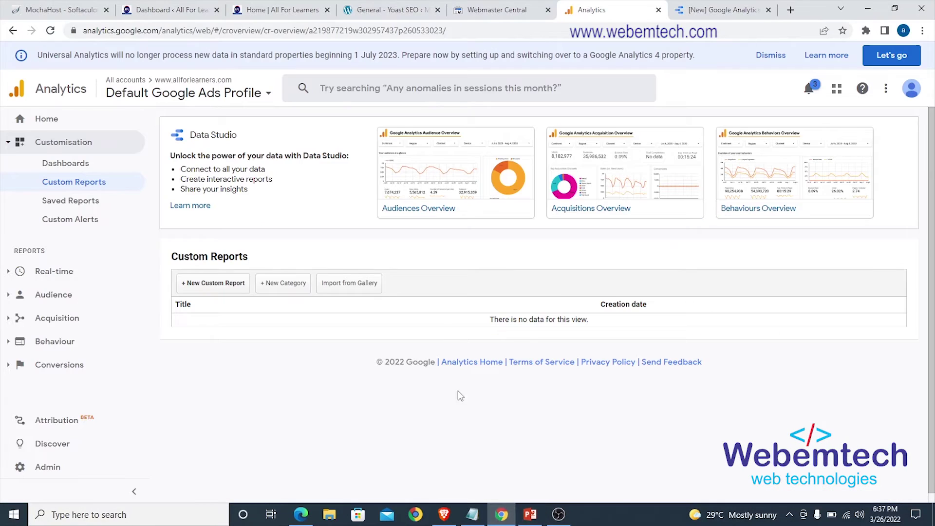
# - Scroll through the Audience Overview report tab
pyautogui.click(700, 14)
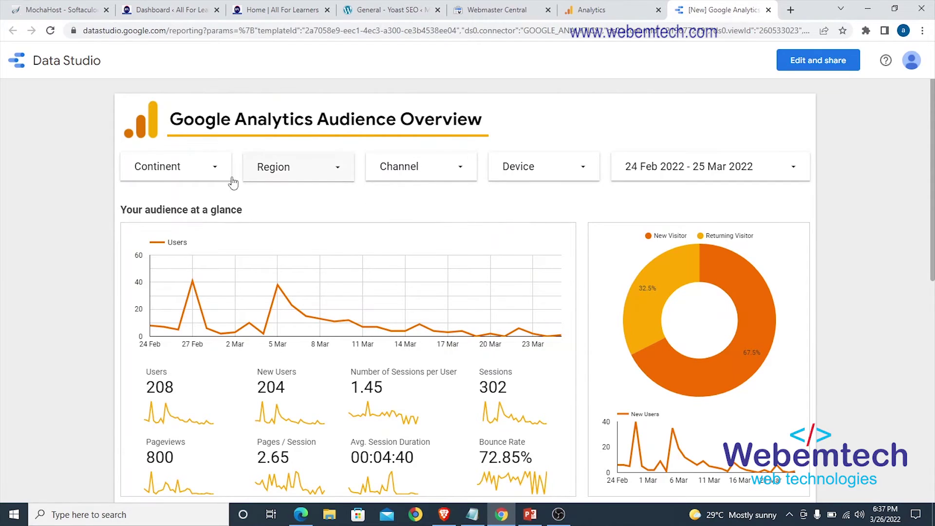
pyautogui.scroll(-5, 284, 222)
pyautogui.scroll(-5, 284, 221)
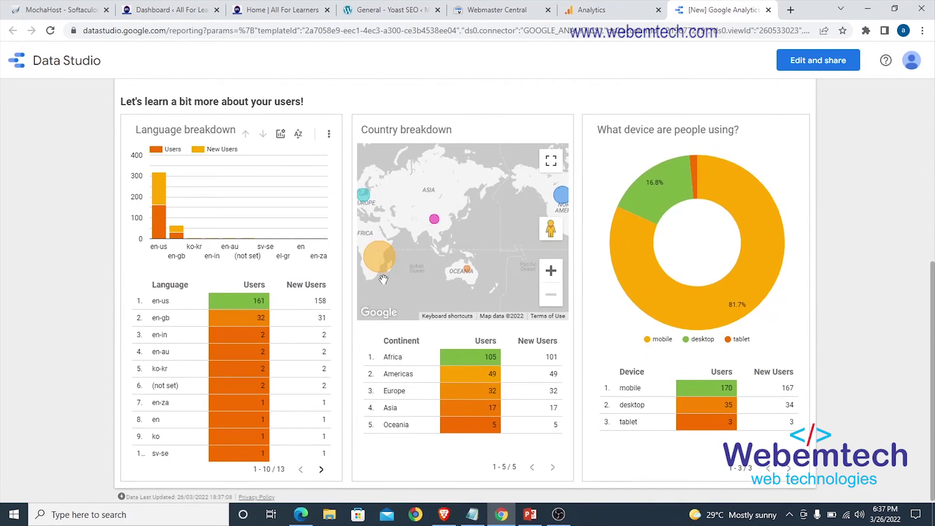
pyautogui.scroll(2, 386, 277)
pyautogui.scroll(-3, 386, 277)
pyautogui.scroll(8, 385, 277)
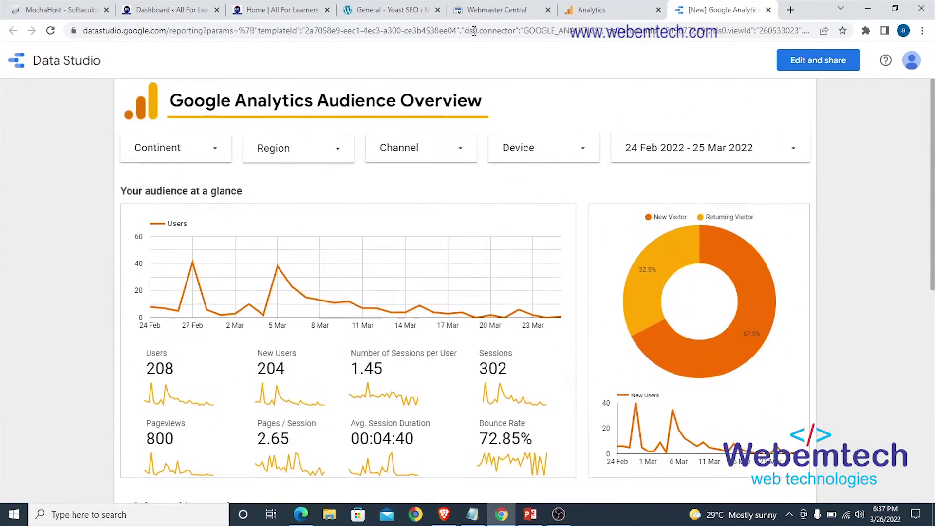
# - Return to the Analytics Custom Reports page and expand the Real-time reports
pyautogui.click(512, 14)
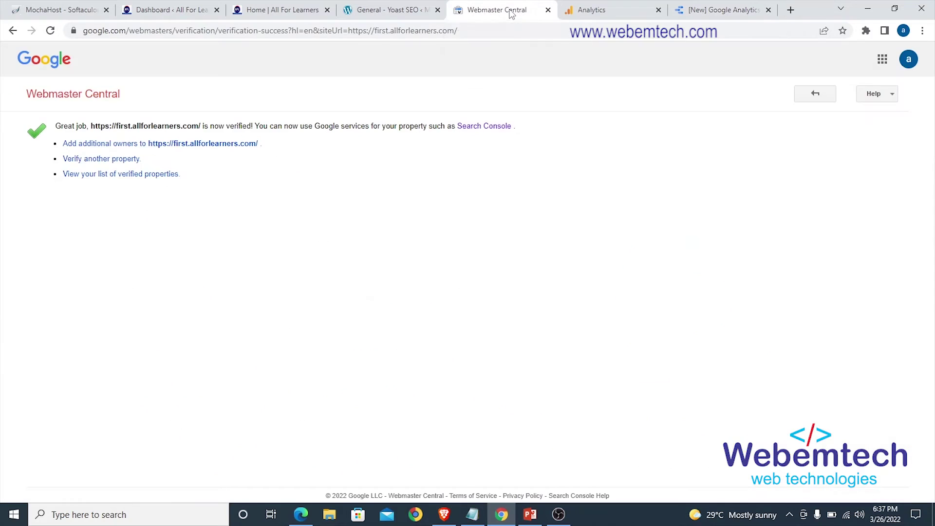
pyautogui.click(590, 10)
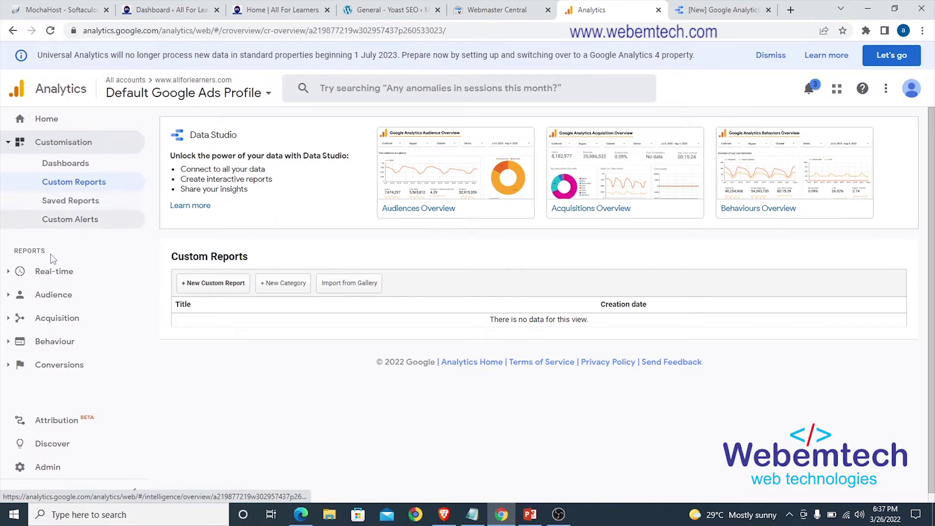
pyautogui.click(17, 271)
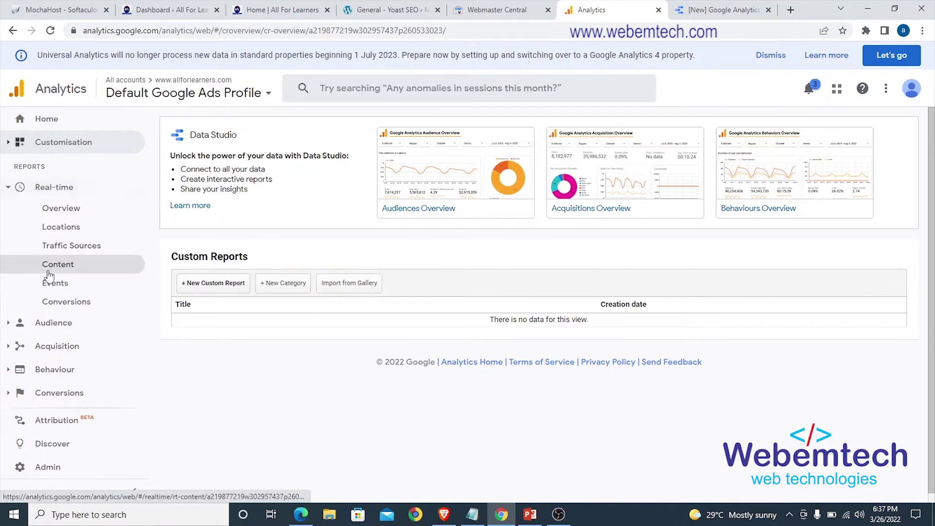
# - View the Real-time Overview and Locations reports
pyautogui.click(60, 209)
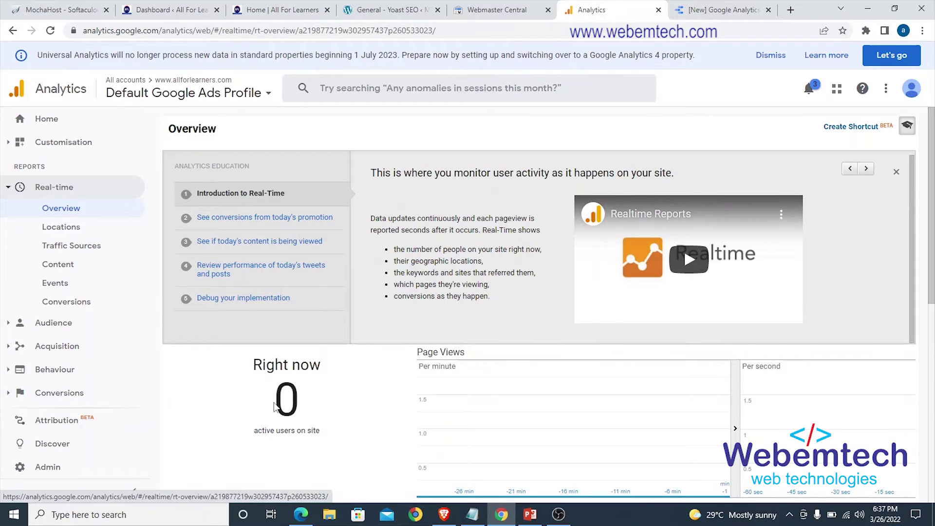
pyautogui.click(54, 233)
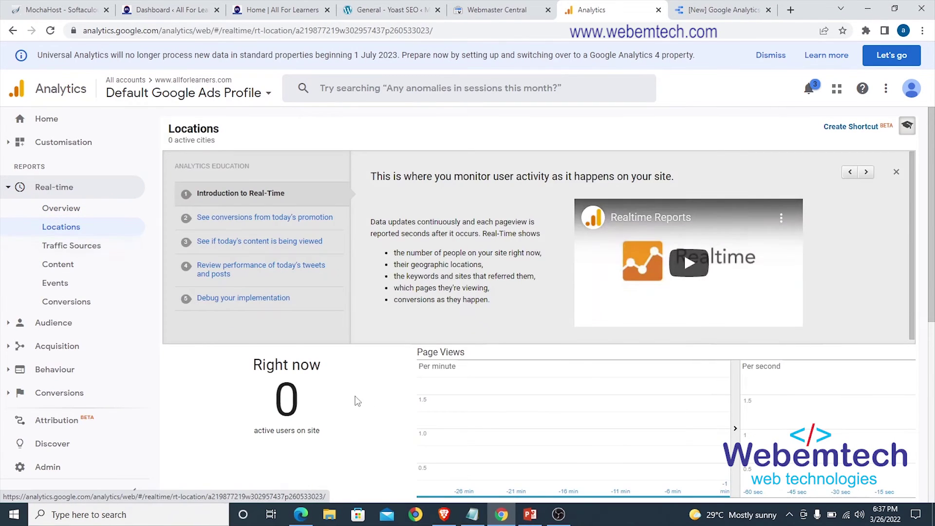
pyautogui.scroll(-7, 387, 375)
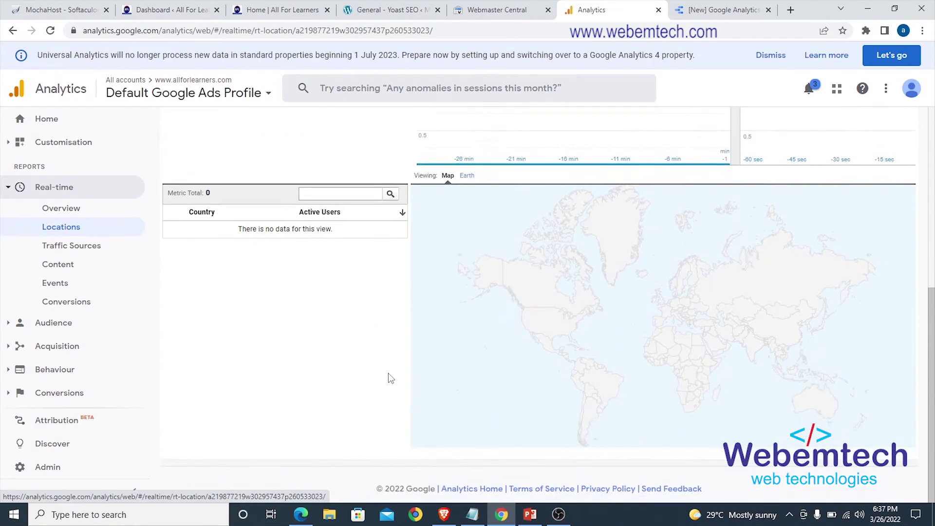
pyautogui.scroll(7, 387, 373)
pyautogui.scroll(-7, 292, 328)
pyautogui.scroll(4, 267, 251)
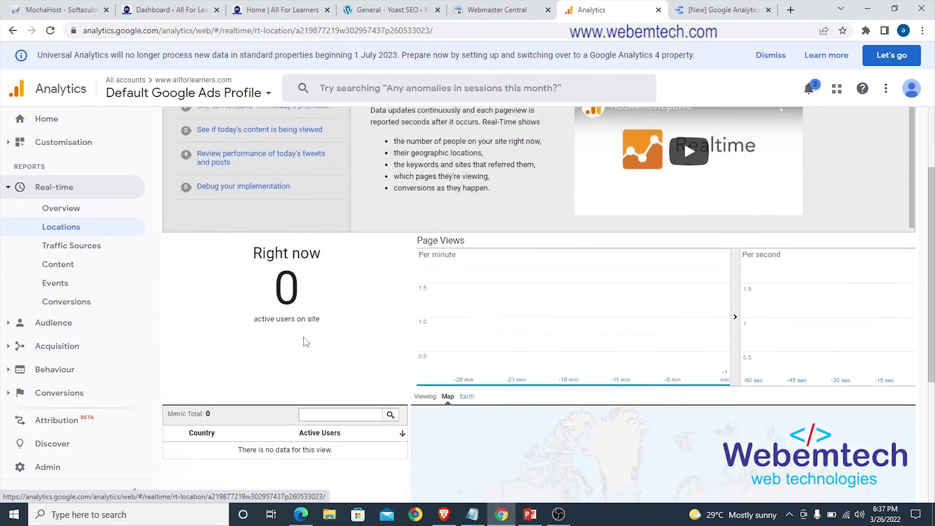
# - Check Real-time Traffic Sources and Content (0 active users), then expand Audience
pyautogui.click(66, 249)
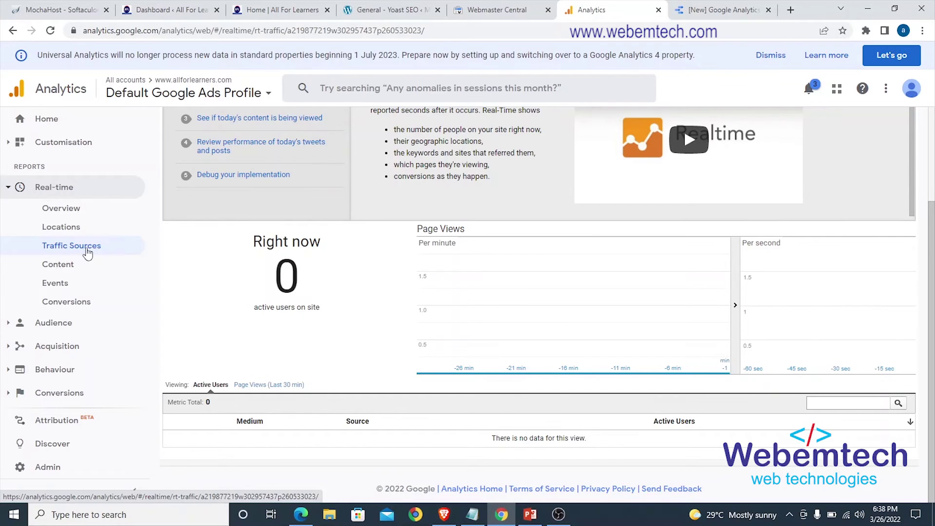
pyautogui.click(58, 266)
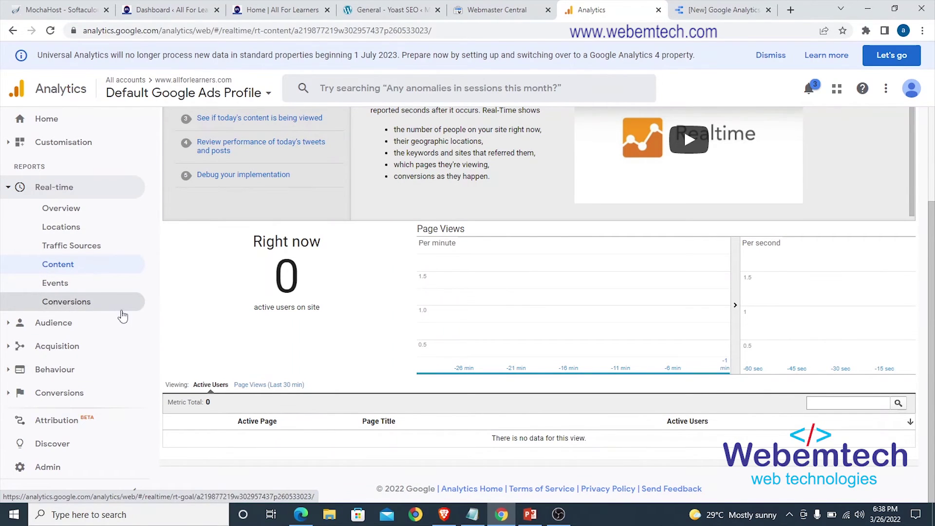
pyautogui.click(54, 323)
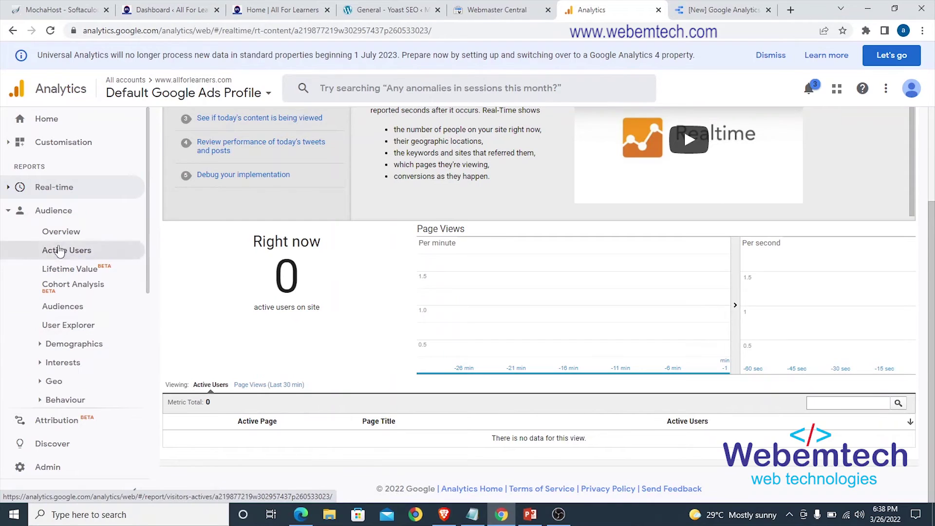
# - Review Audience Overview: 11 users, 10 new, 15 page views, en-gb at 45.45%
pyautogui.click(58, 232)
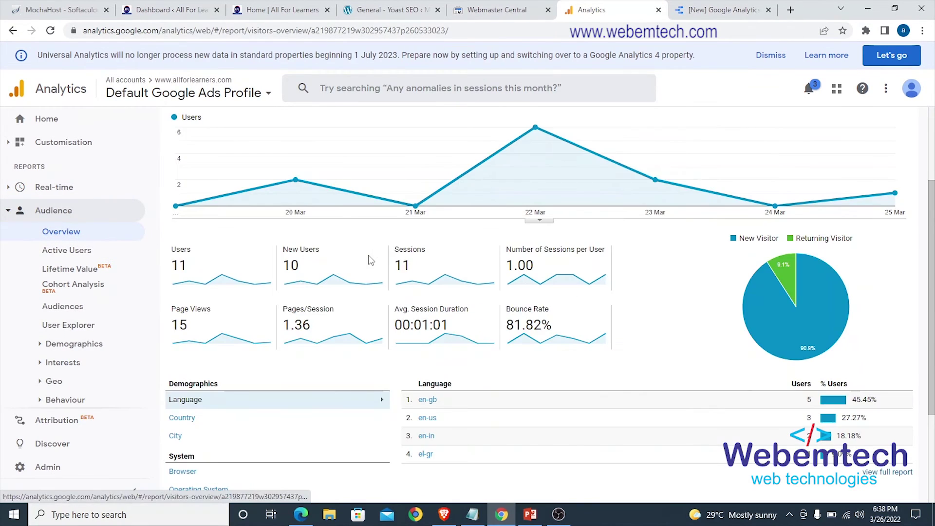
pyautogui.moveTo(185, 266)
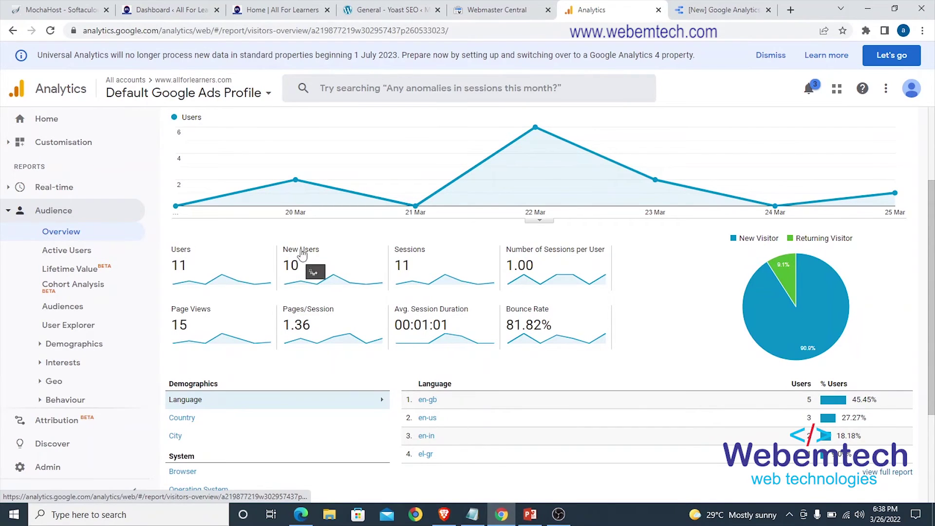
pyautogui.moveTo(299, 258)
pyautogui.scroll(1, 299, 258)
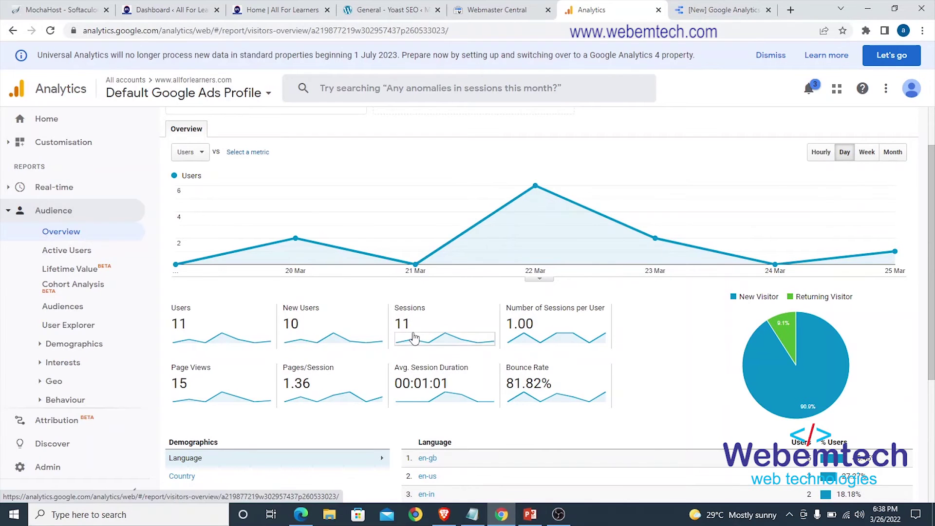
pyautogui.scroll(-2, 724, 319)
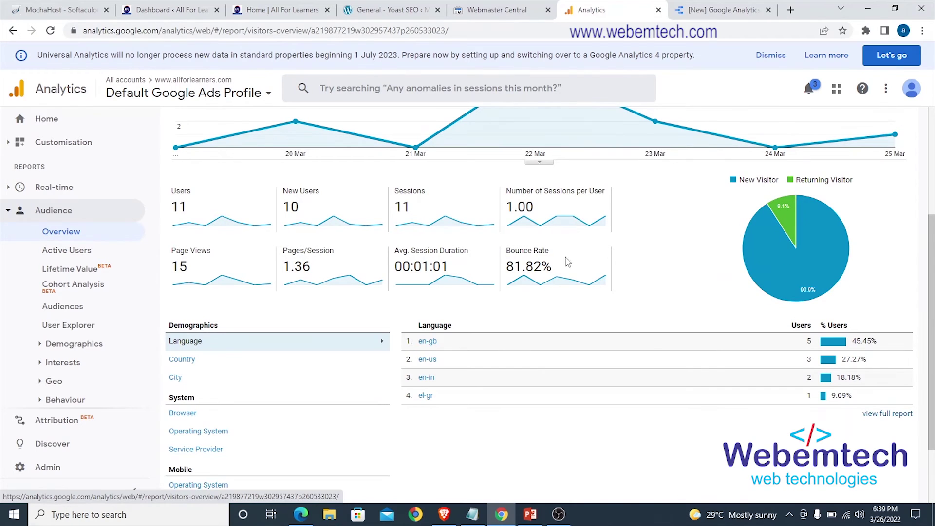
pyautogui.scroll(-2, 565, 263)
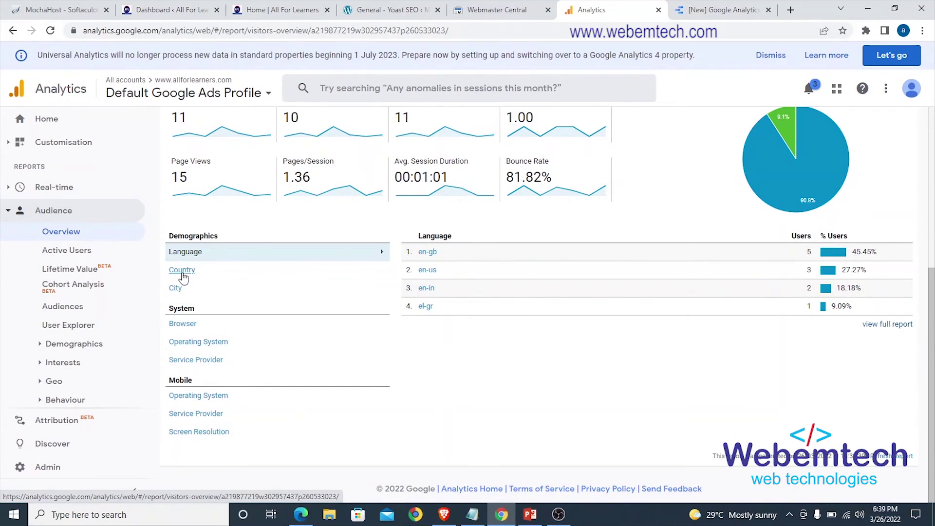
# - Break audience users down by Country, City, Browser, Operating System and mobile Screen Resolution, then open Active Users
pyautogui.click(182, 274)
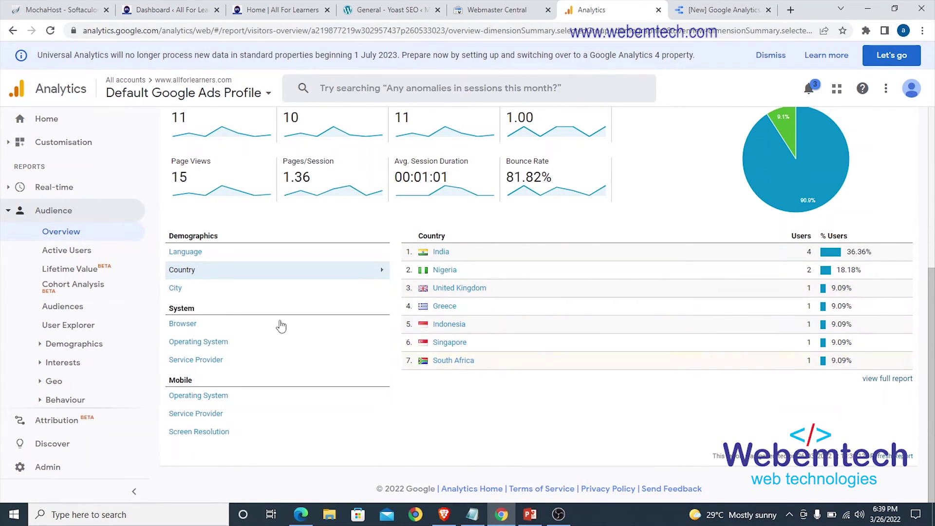
pyautogui.click(175, 288)
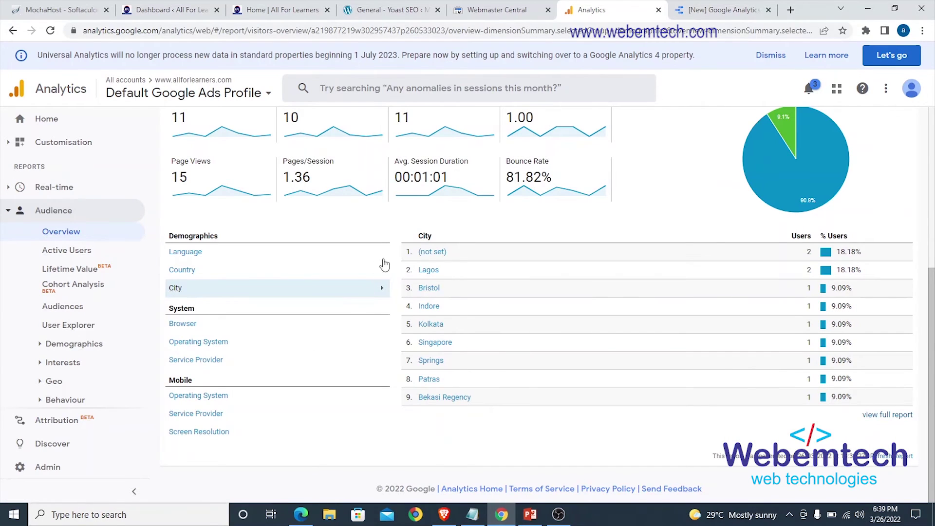
pyautogui.click(177, 323)
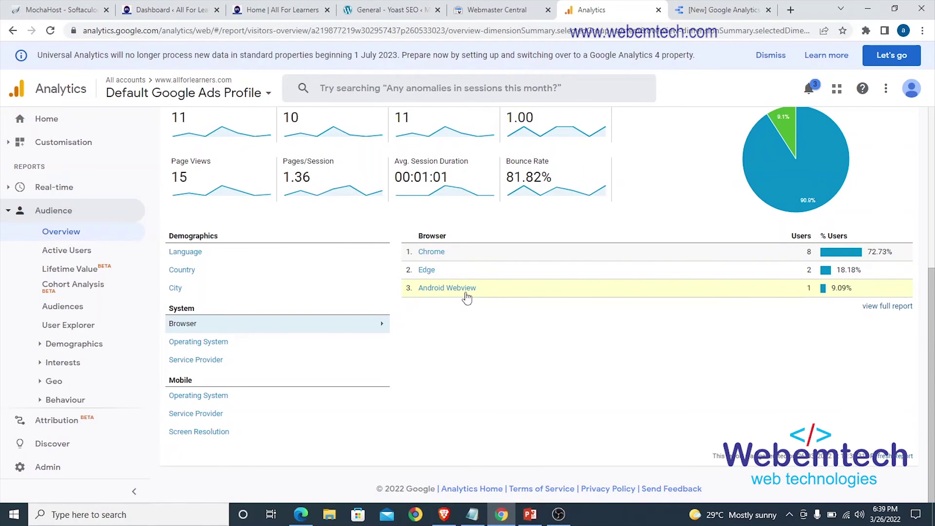
pyautogui.click(202, 343)
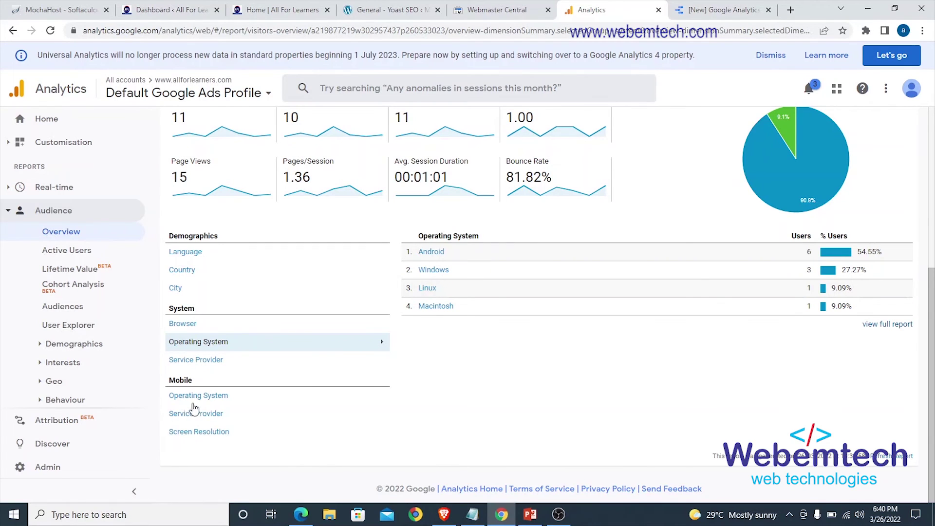
pyautogui.click(195, 432)
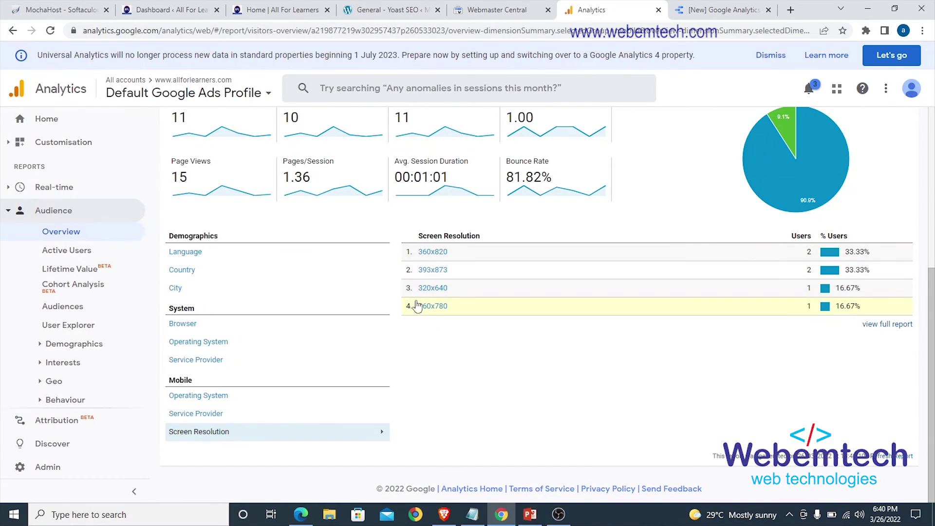
pyautogui.click(63, 231)
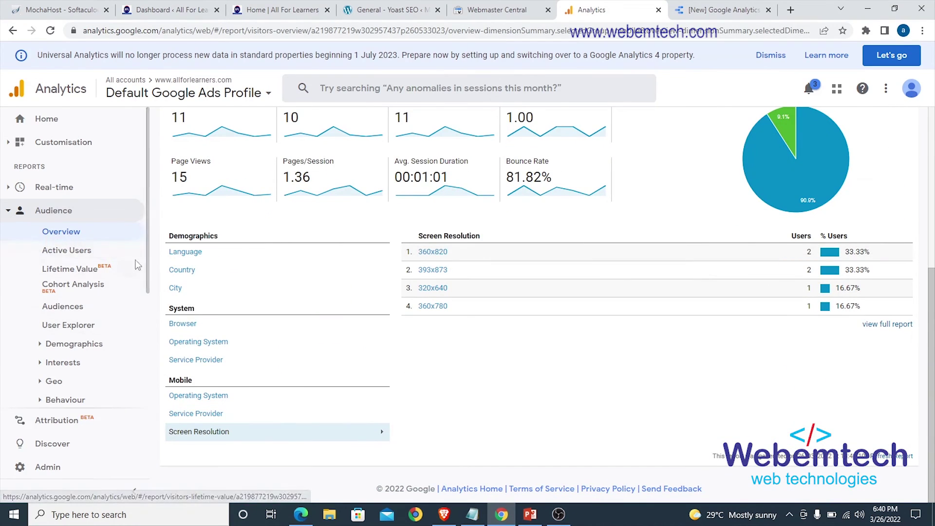
pyautogui.click(59, 257)
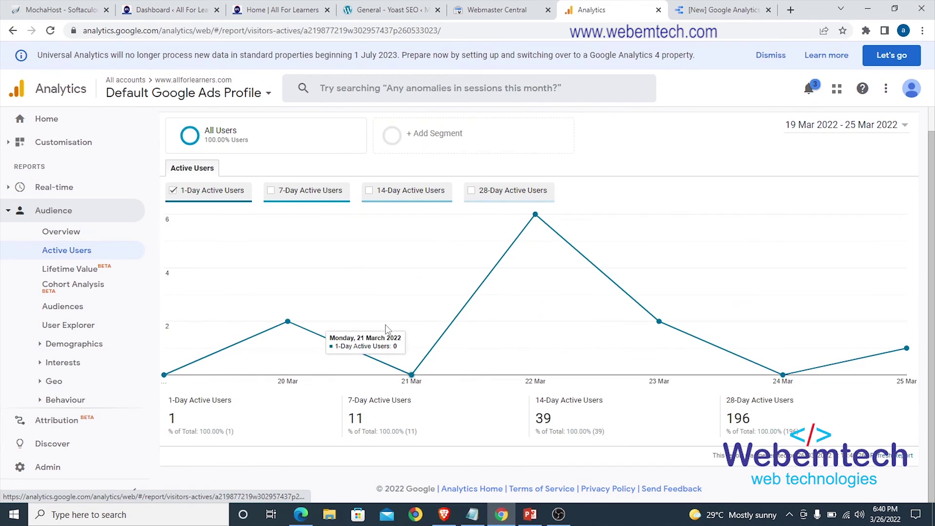
# - Add 7-, 14- and 28-day lines to the Active Users chart (11, 39, 196), then select 'reports website traffic'
pyautogui.scroll(-1, 216, 248)
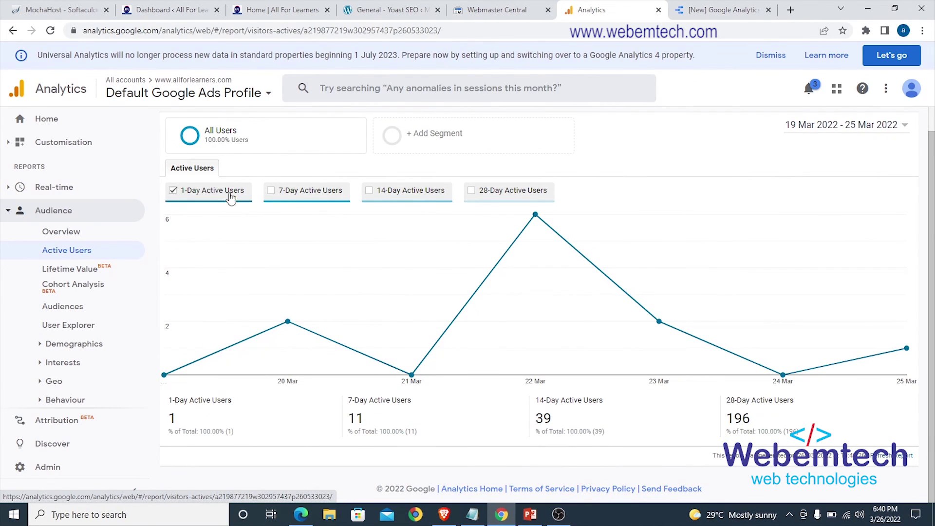
pyautogui.click(272, 191)
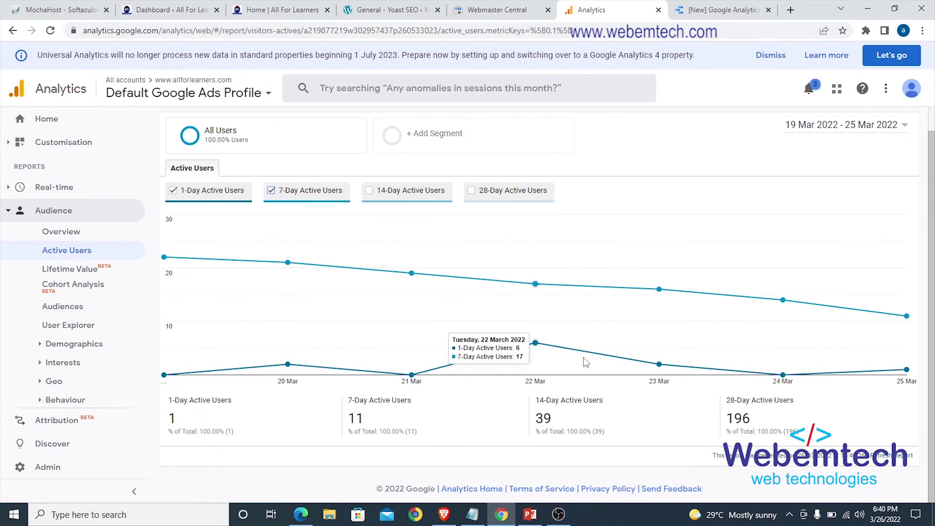
pyautogui.click(368, 191)
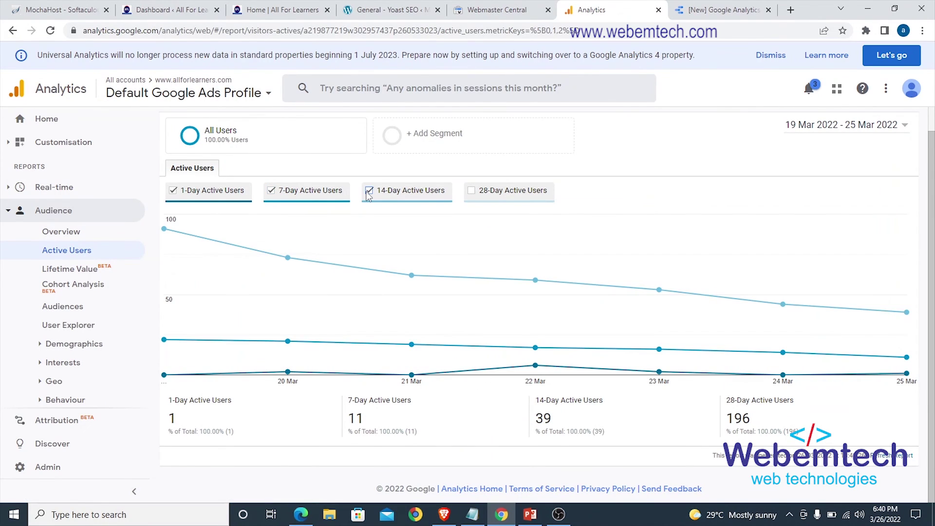
pyautogui.click(471, 192)
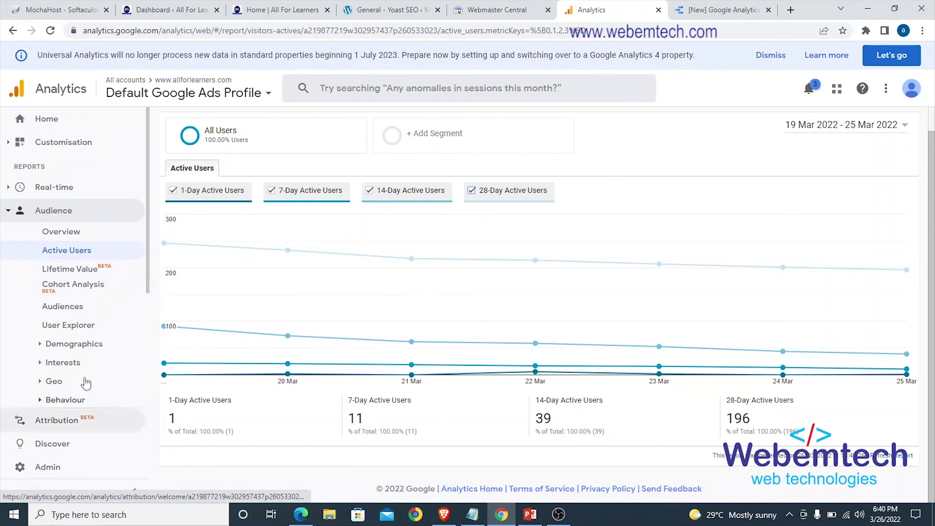
pyautogui.scroll(-2, 81, 341)
pyautogui.scroll(-1, 77, 316)
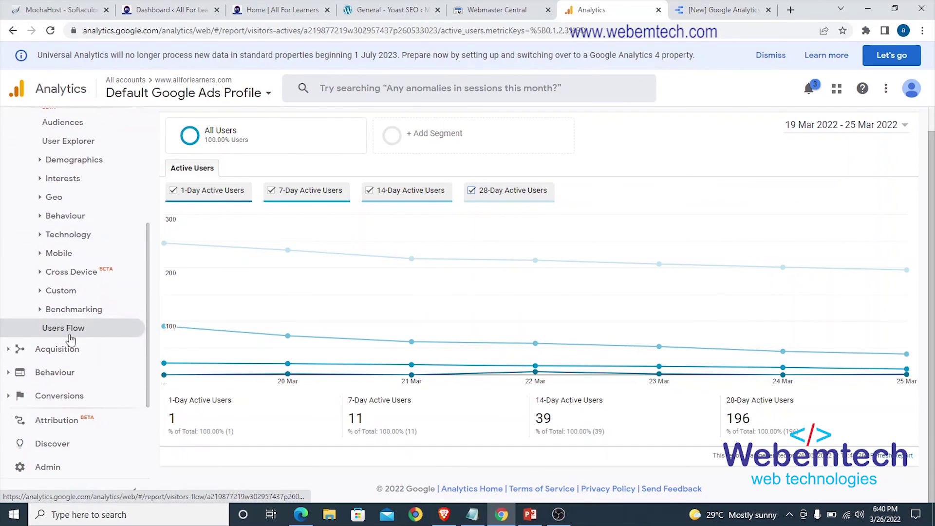
pyautogui.scroll(1, 73, 209)
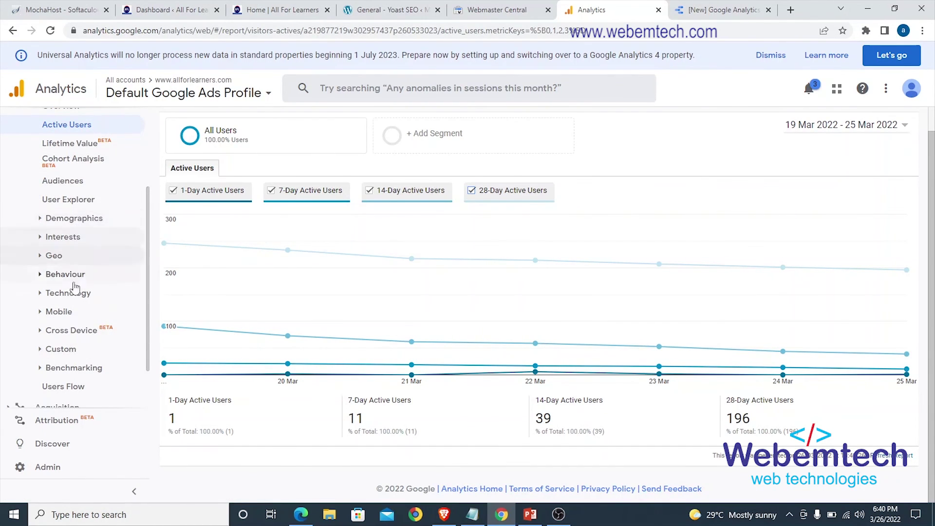
pyautogui.moveTo(517, 444); pyautogui.dragTo(584, 444)
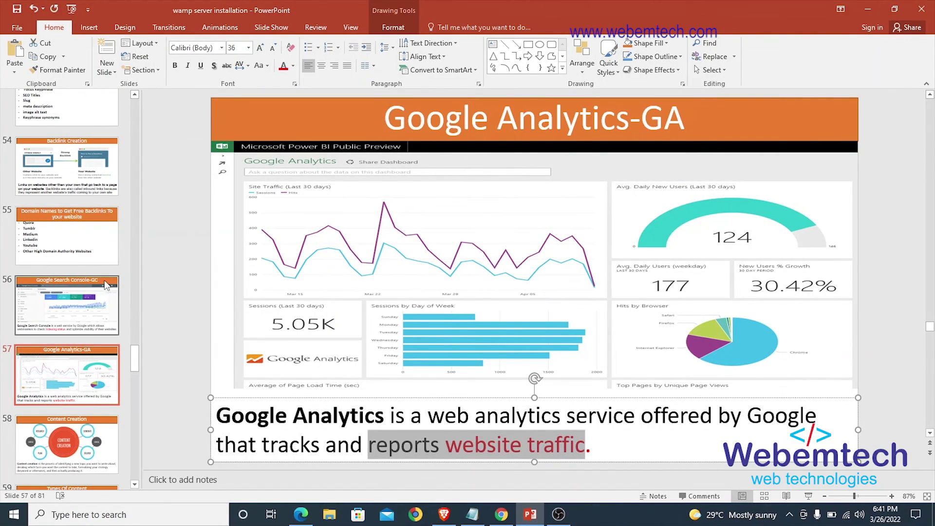
# - Revisit the Search Console slide 56 and Google Analytics-GA slide 57, ending on slide 58 'Content Creation'
pyautogui.click(65, 307)
pyautogui.click(78, 367)
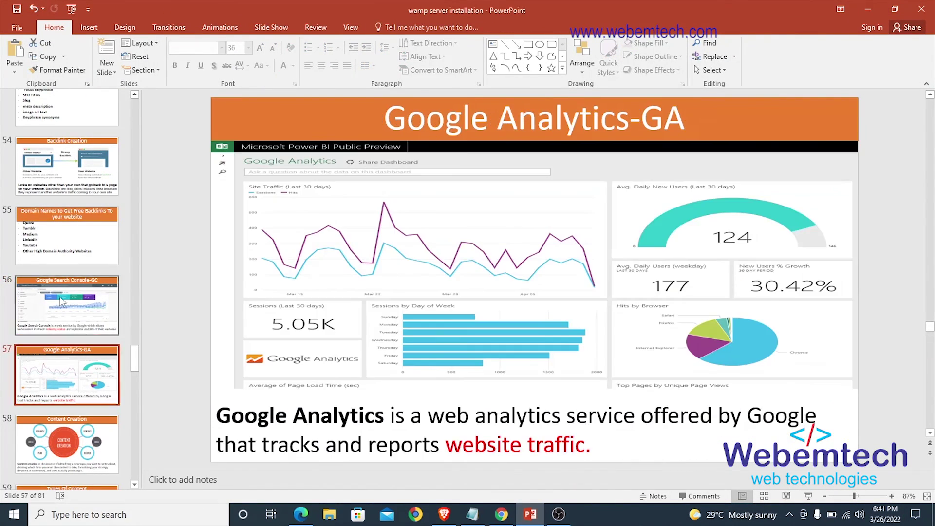
pyautogui.click(61, 301)
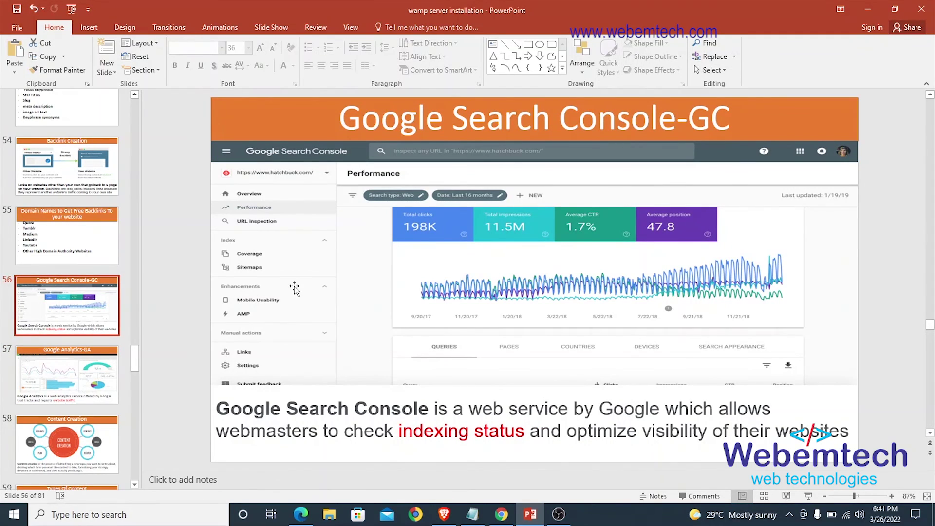
pyautogui.click(70, 371)
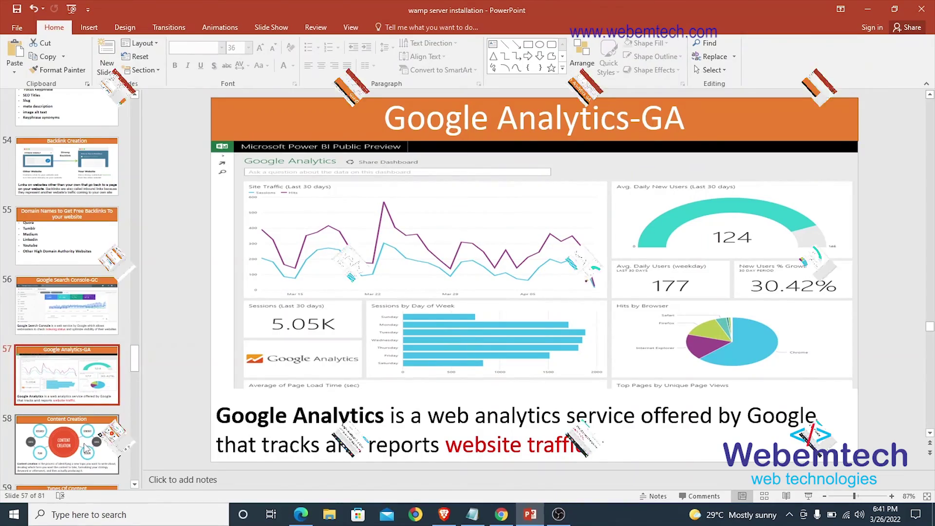
pyautogui.click(84, 443)
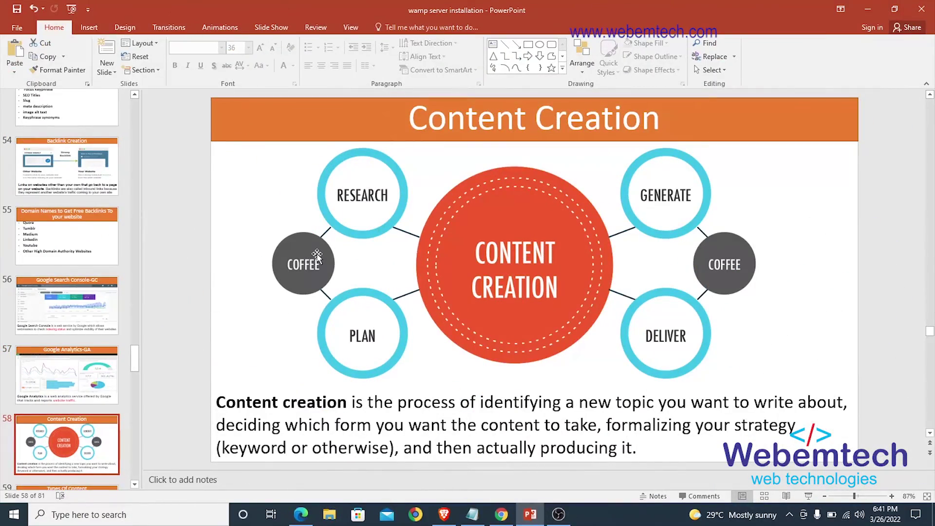